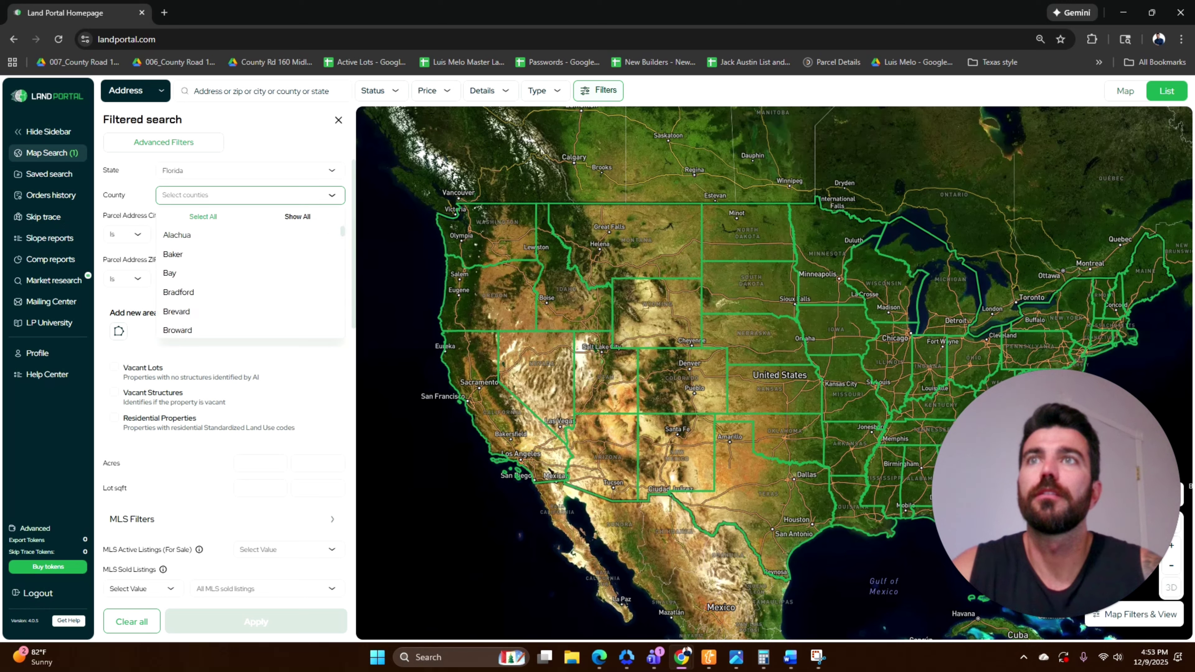
# Filter the property search to vacant lots in Okeechobee County and apply the filters.
pyautogui.write('ok')
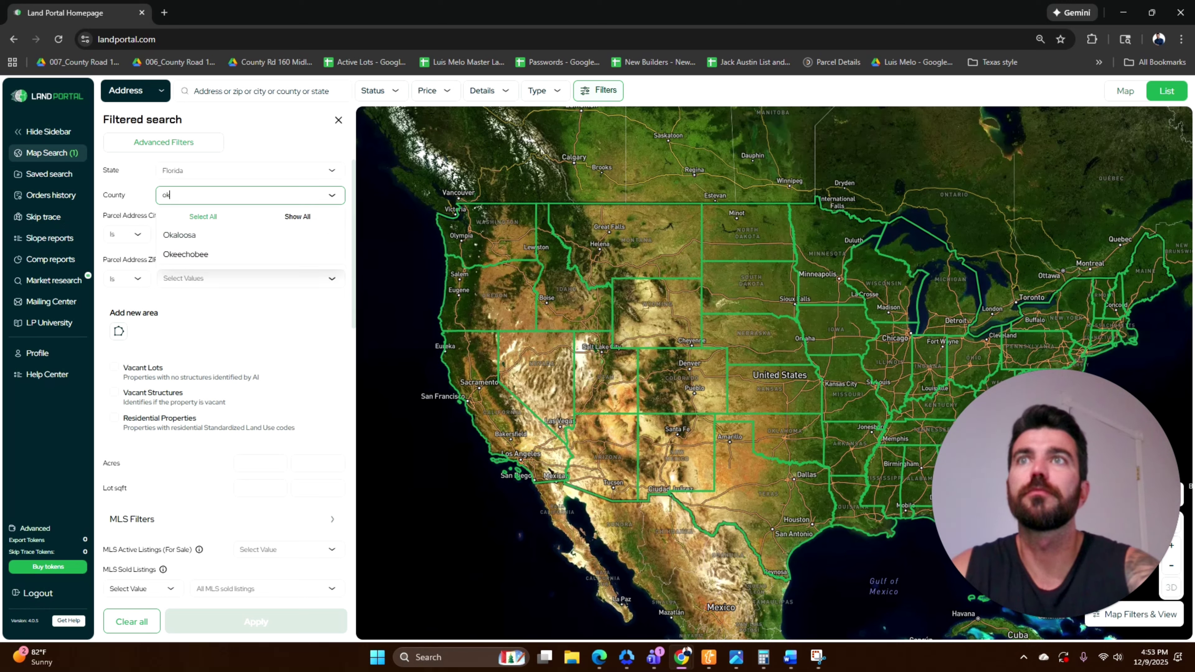
pyautogui.click(173, 258)
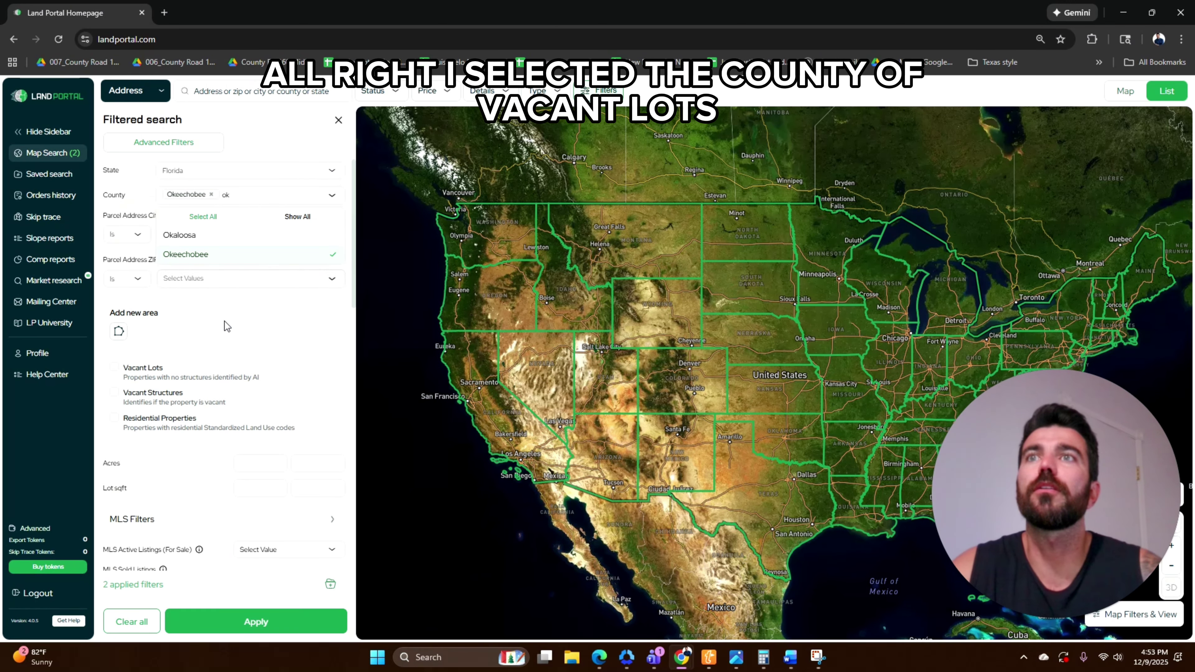
pyautogui.scroll(-1, 204, 309)
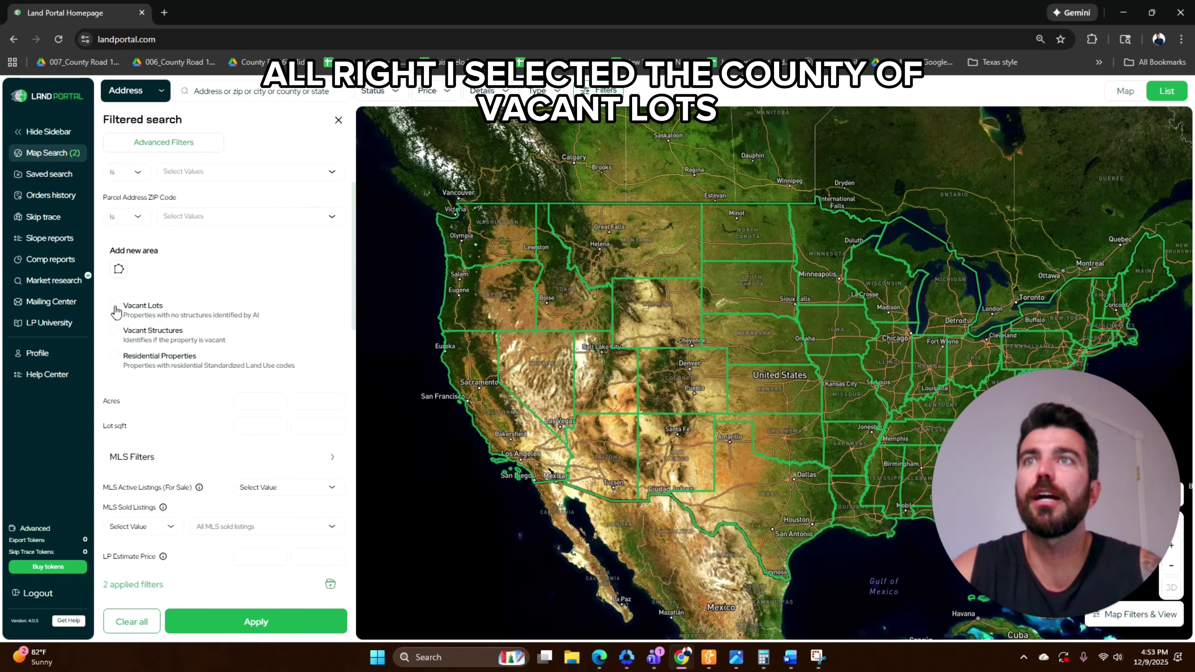
pyautogui.scroll(-2, 170, 257)
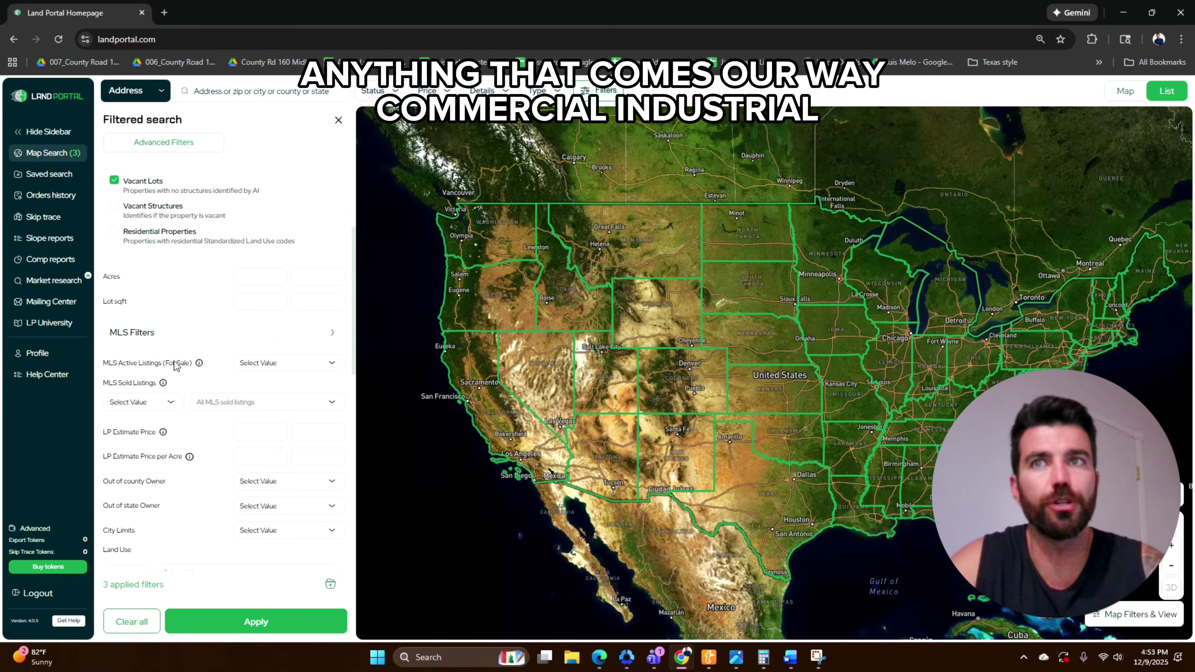
pyautogui.scroll(-5, 208, 376)
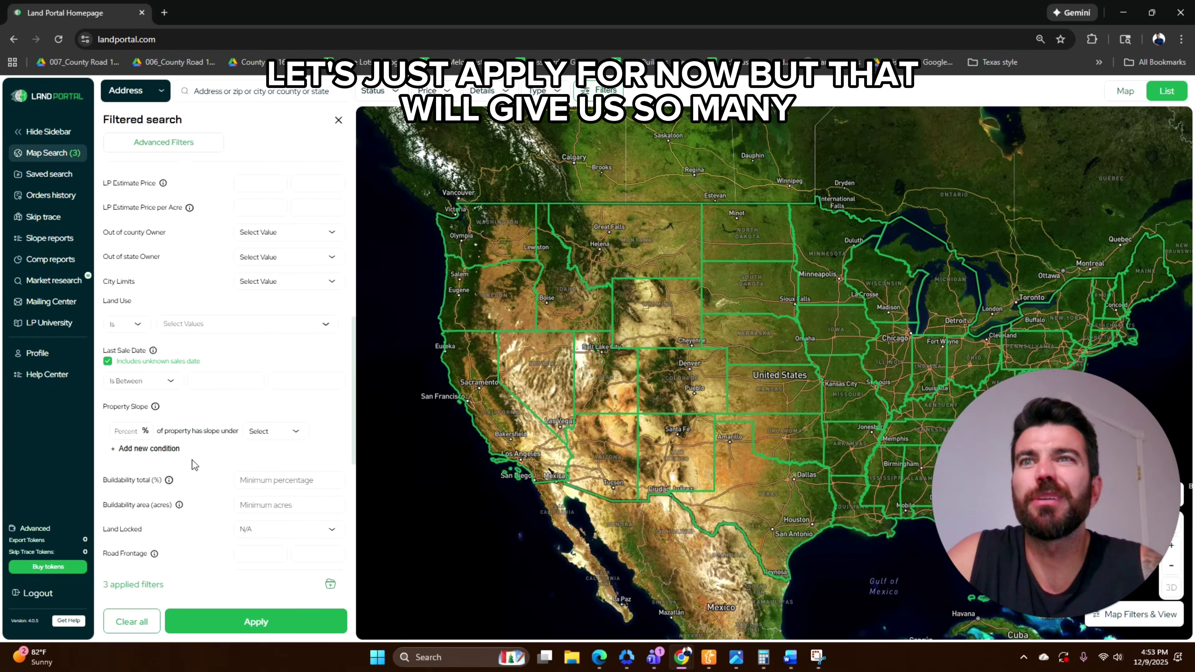
pyautogui.click(243, 622)
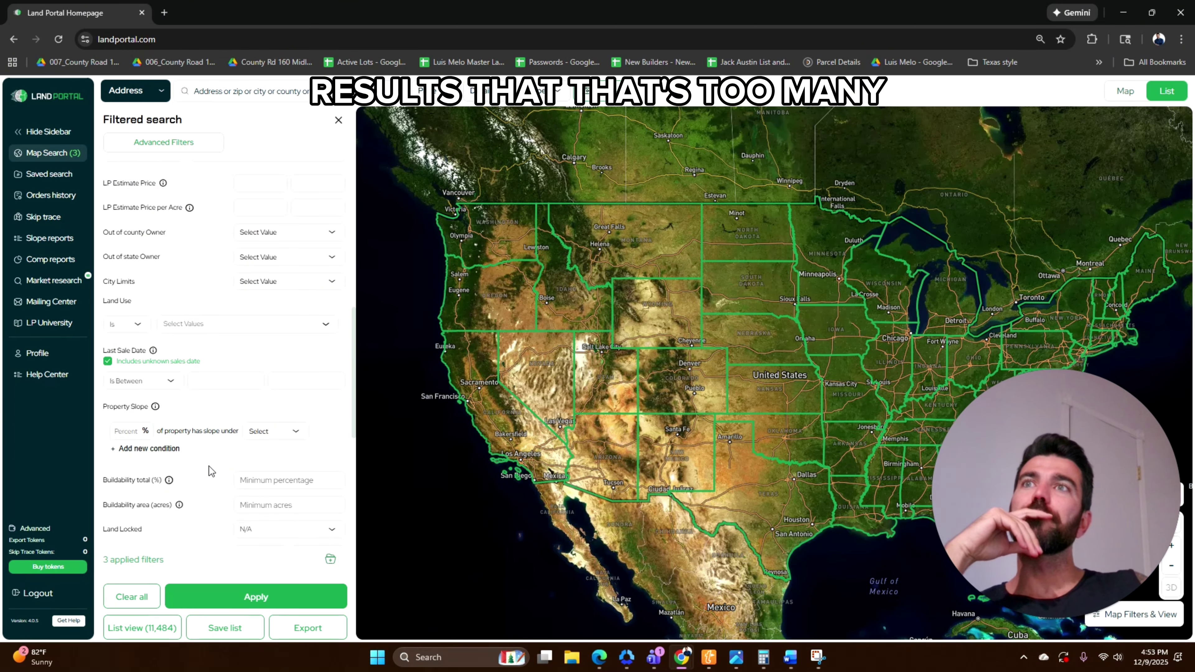
# Restrict the search to out-of-state owners, leaving the out-of-county owner filter unset, and apply the filters.
pyautogui.scroll(1, 209, 466)
pyautogui.moveTo(104, 319); pyautogui.dragTo(156, 320)
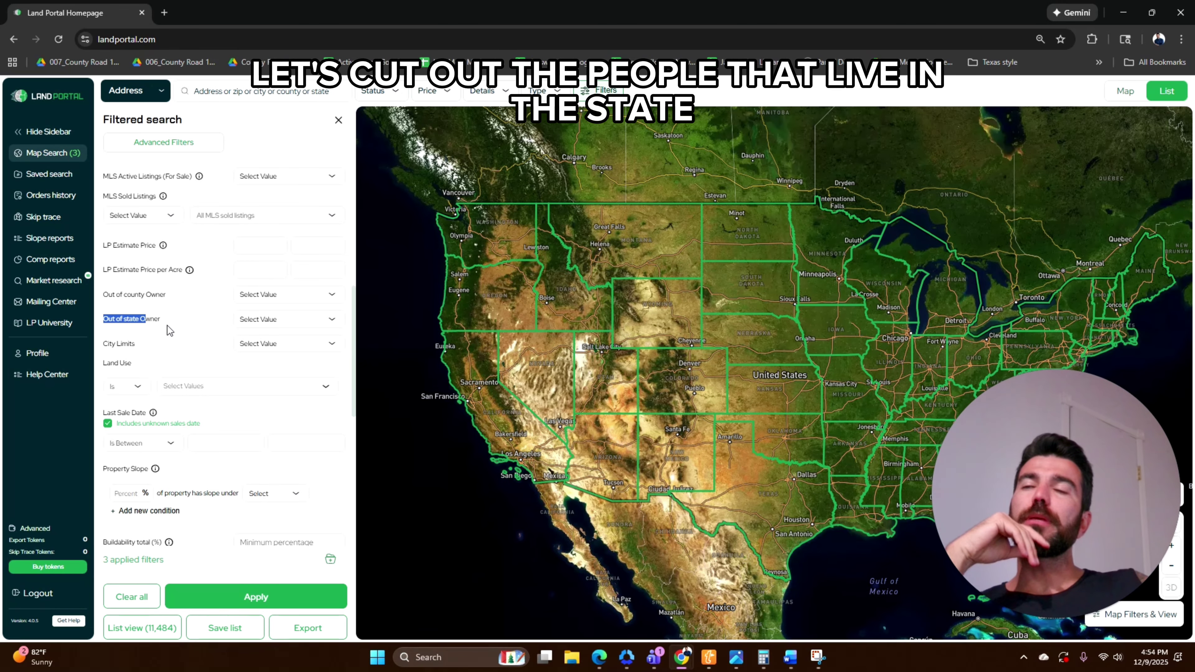
pyautogui.click(256, 294)
pyautogui.click(259, 361)
pyautogui.click(257, 320)
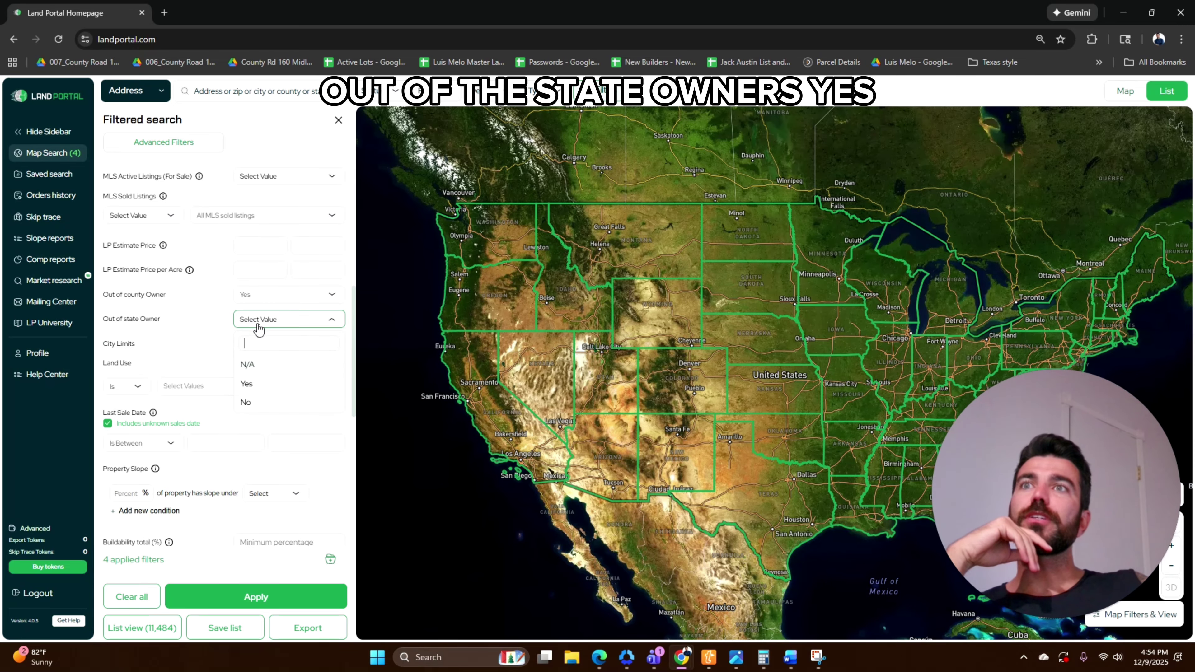
pyautogui.click(254, 383)
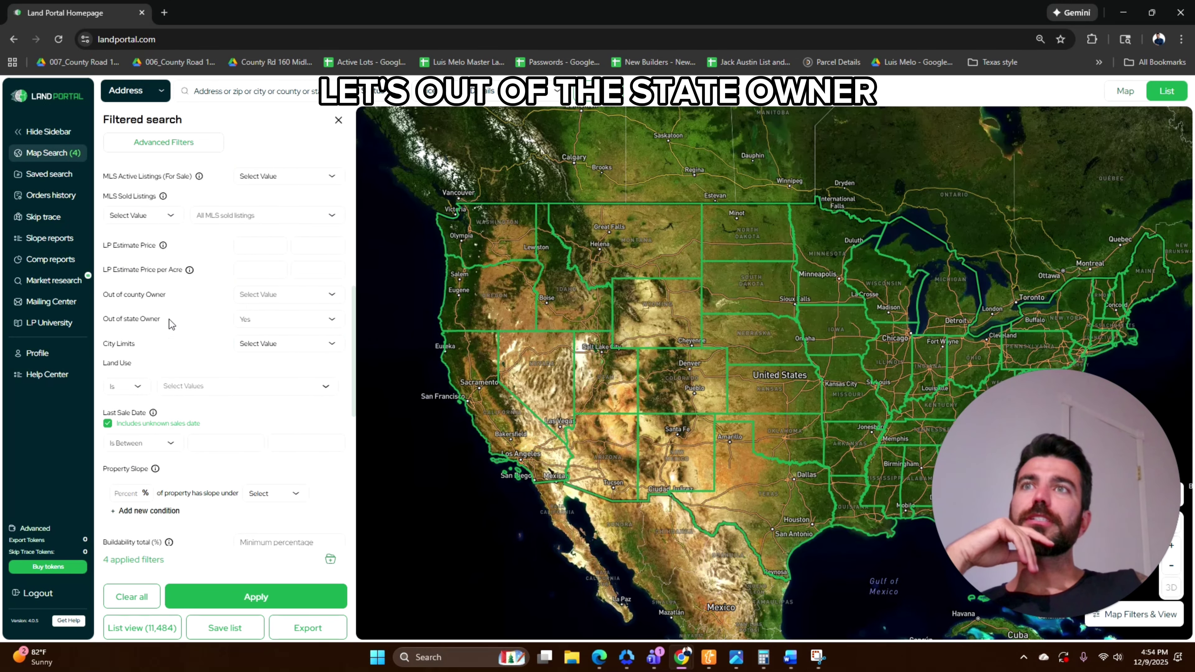
pyautogui.click(188, 598)
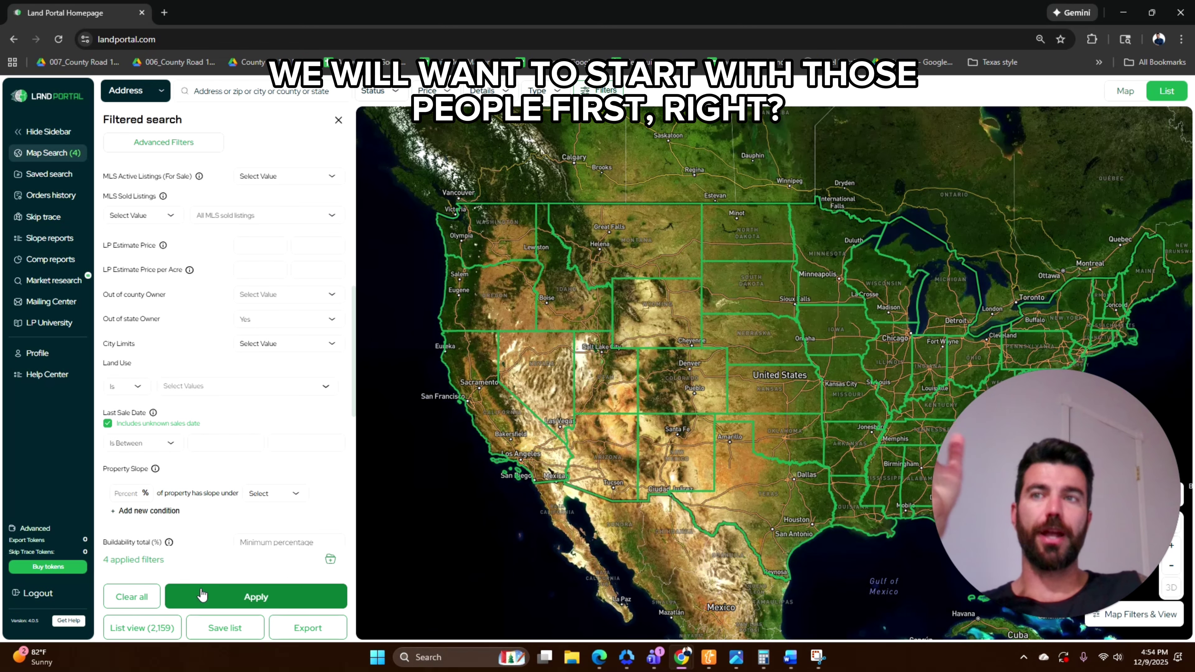
# Set the Land Locked filter to No and apply the updated filters.
pyautogui.click(226, 442)
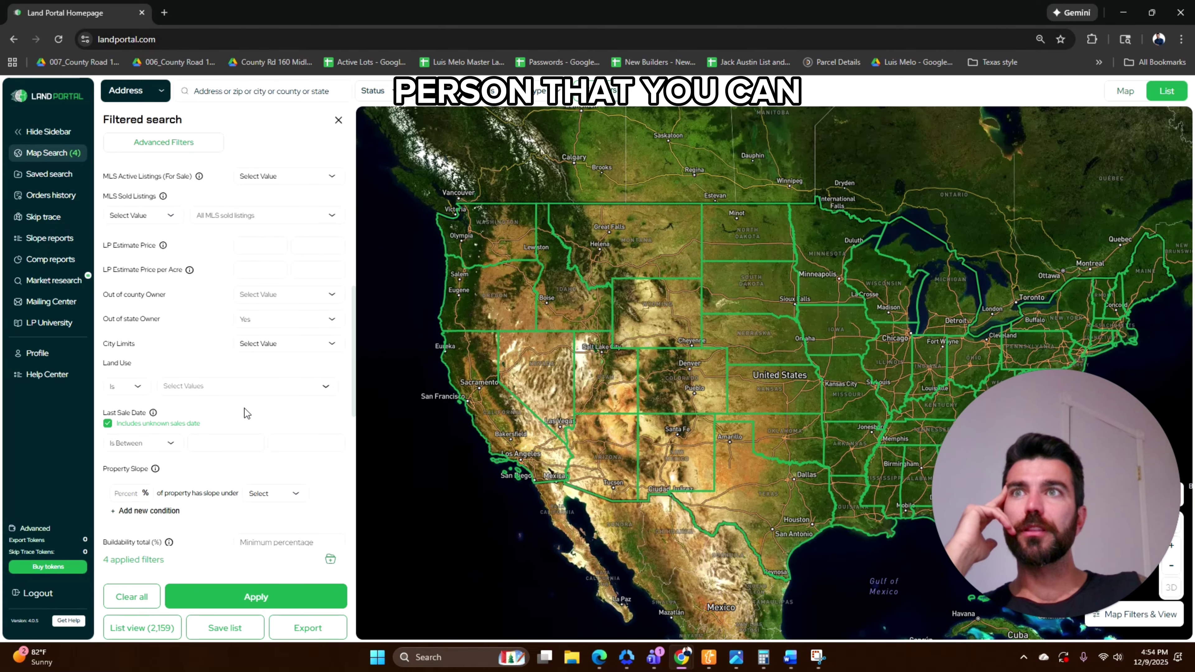
pyautogui.click(245, 387)
pyautogui.scroll(-4, 216, 368)
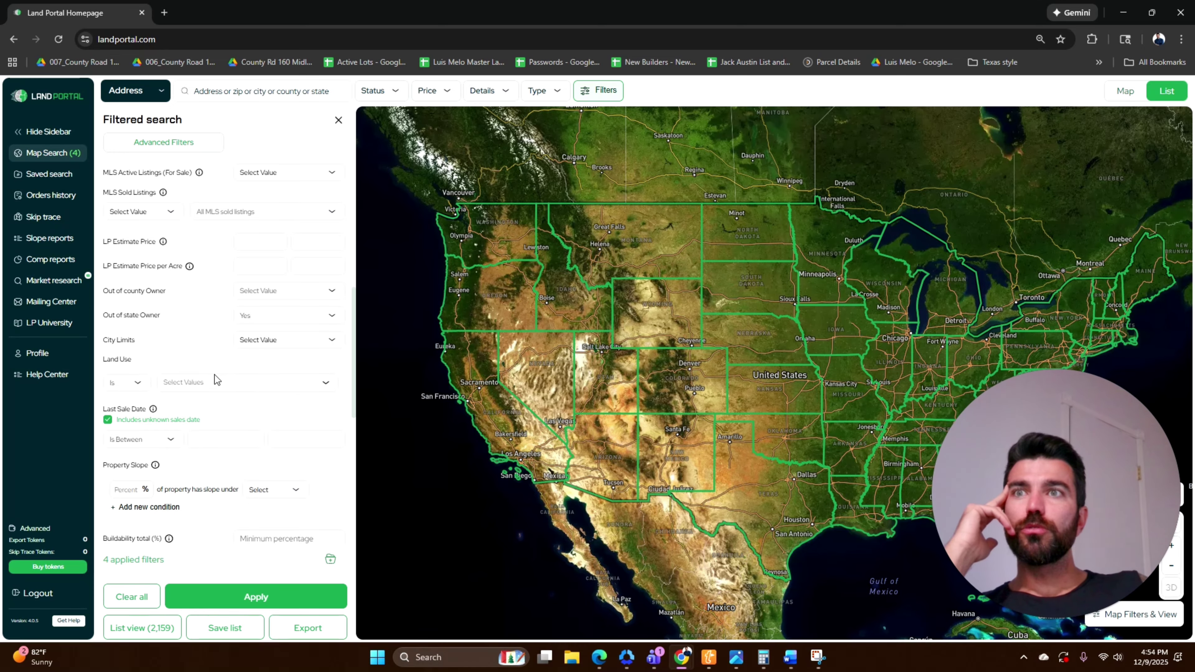
pyautogui.click(253, 408)
pyautogui.click(256, 476)
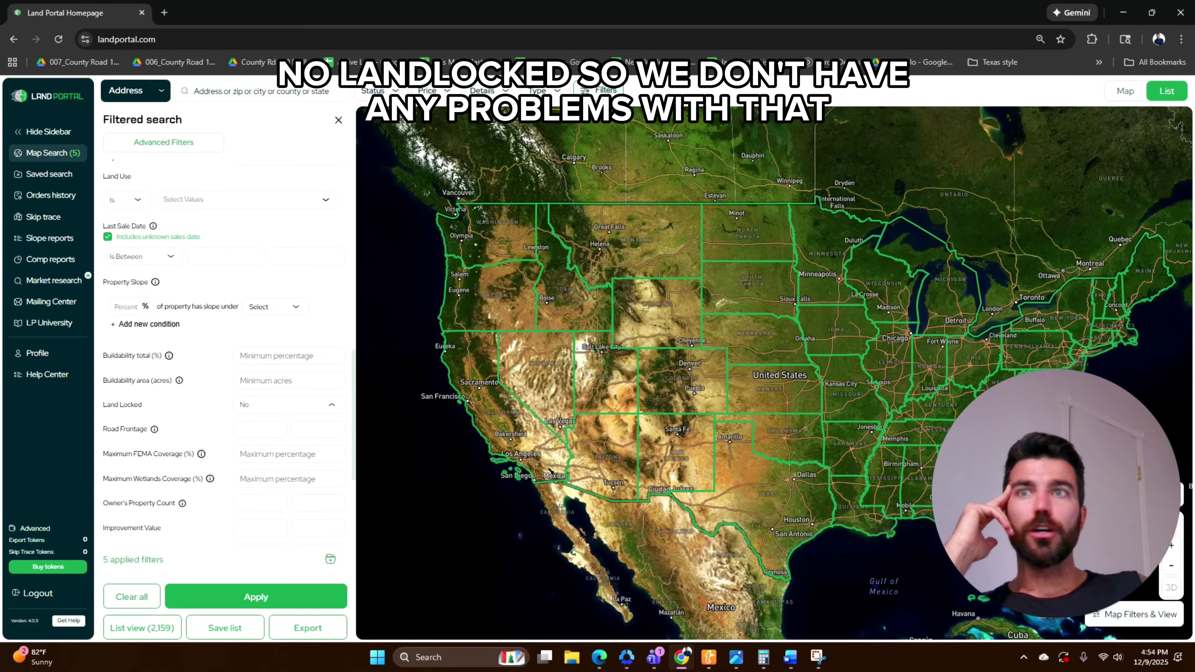
pyautogui.scroll(-1, 187, 423)
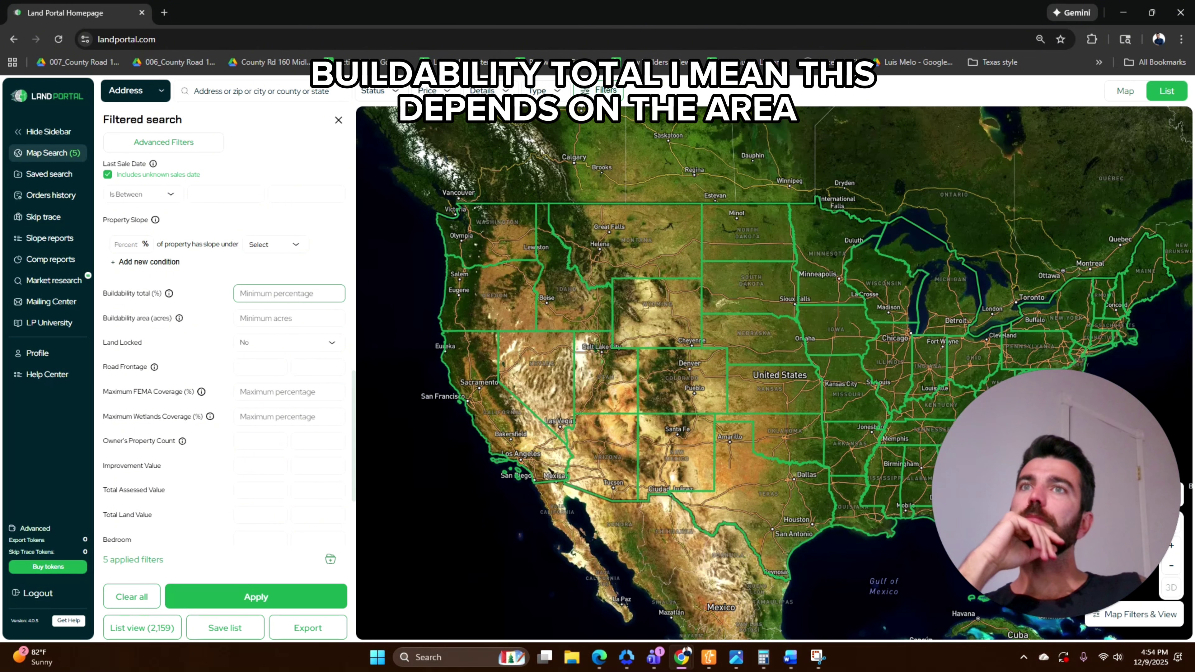
pyautogui.scroll(-2, 141, 341)
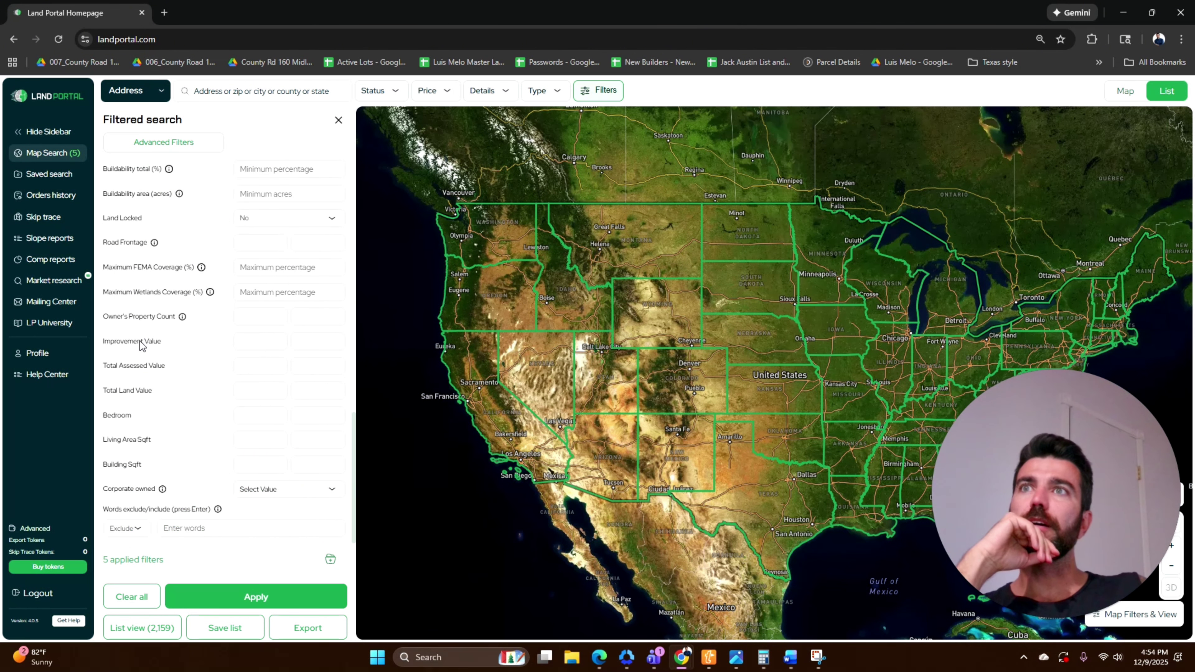
pyautogui.scroll(-1, 141, 341)
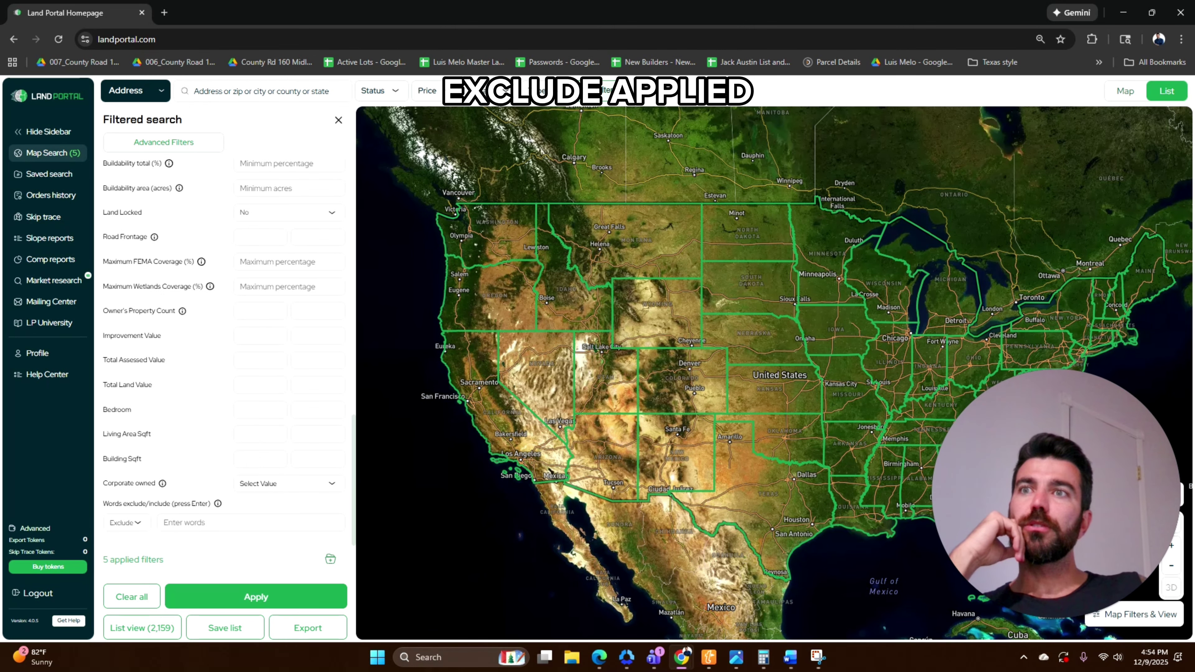
pyautogui.scroll(8, 198, 490)
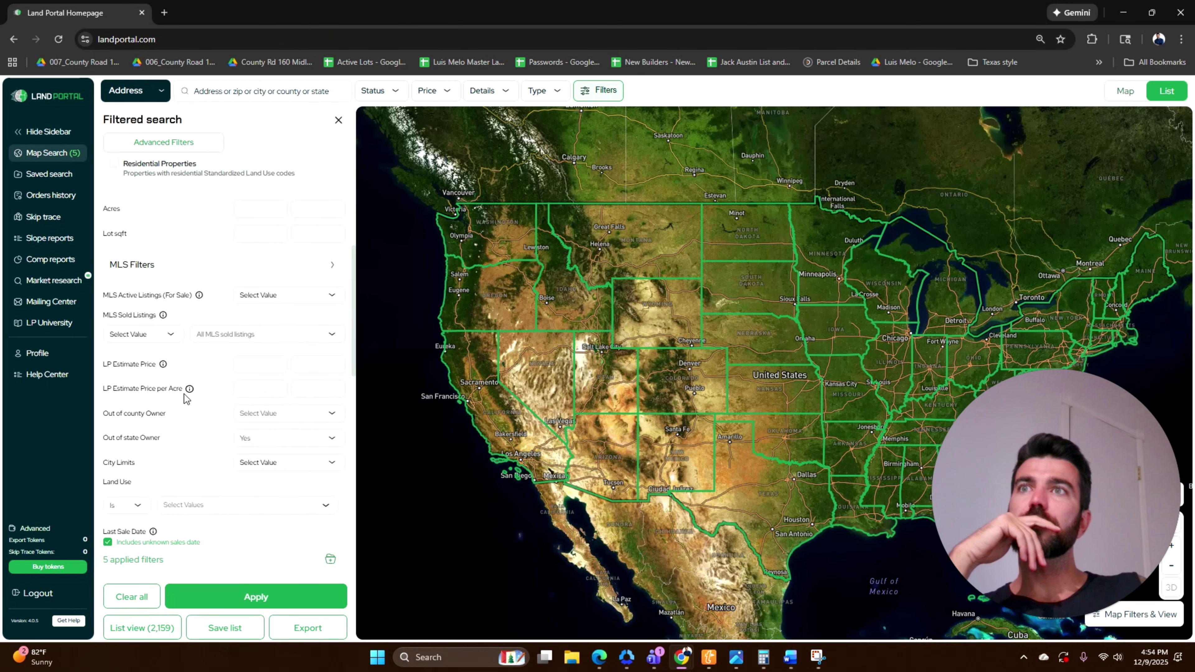
pyautogui.scroll(5, 183, 396)
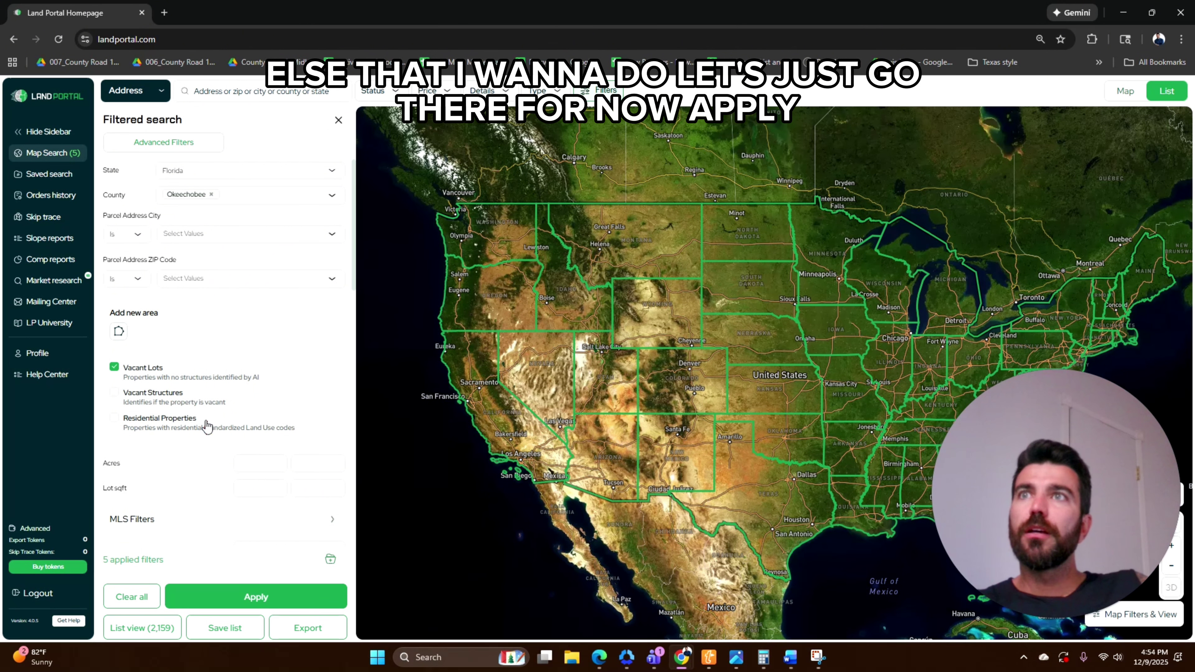
pyautogui.click(256, 596)
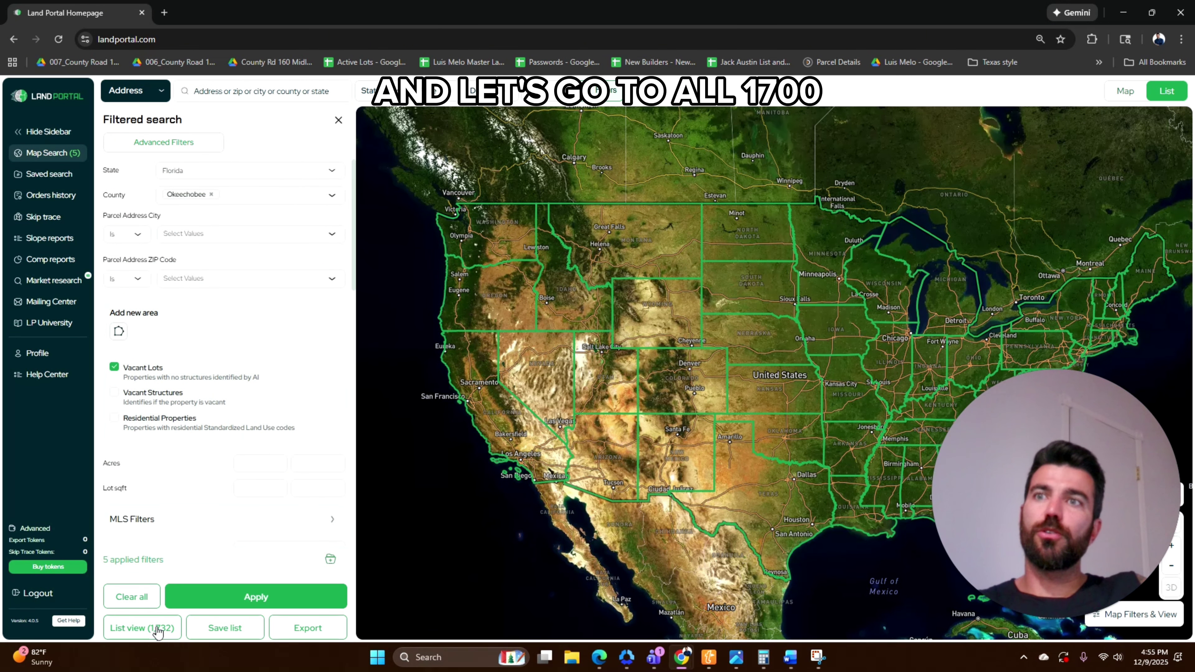
# Open the filtered properties in list view and examine the dense parcel cluster near Kissimmee Prairie Preserve State Park.
pyautogui.click(169, 628)
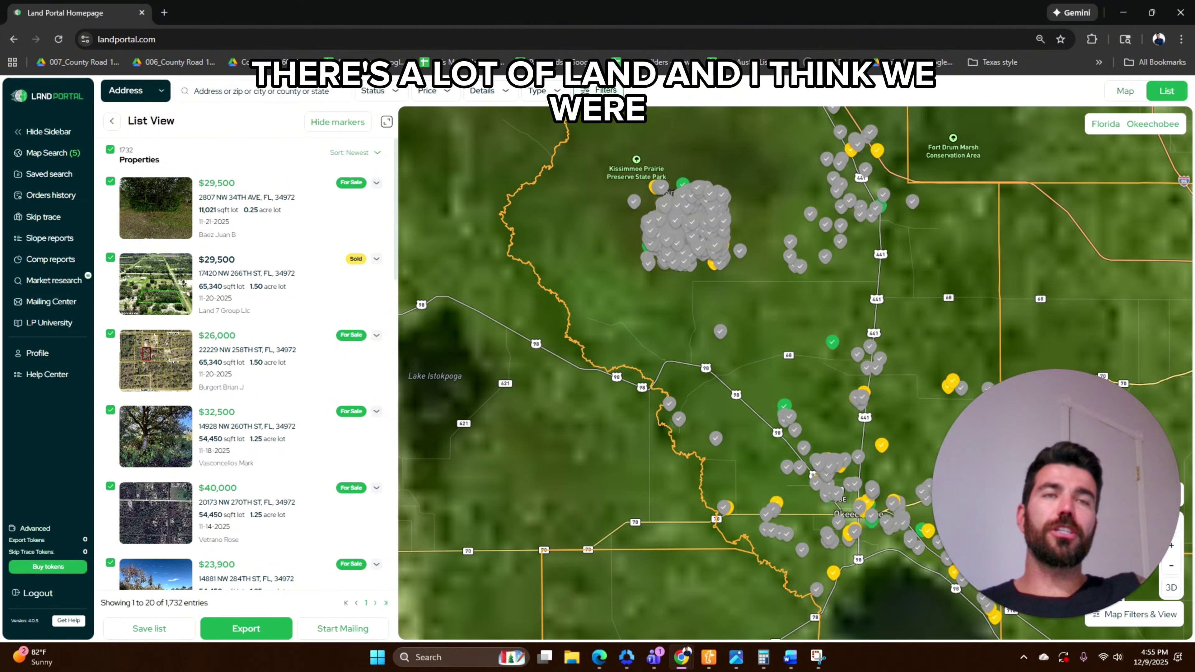
pyautogui.moveTo(679, 261); pyautogui.dragTo(562, 259)
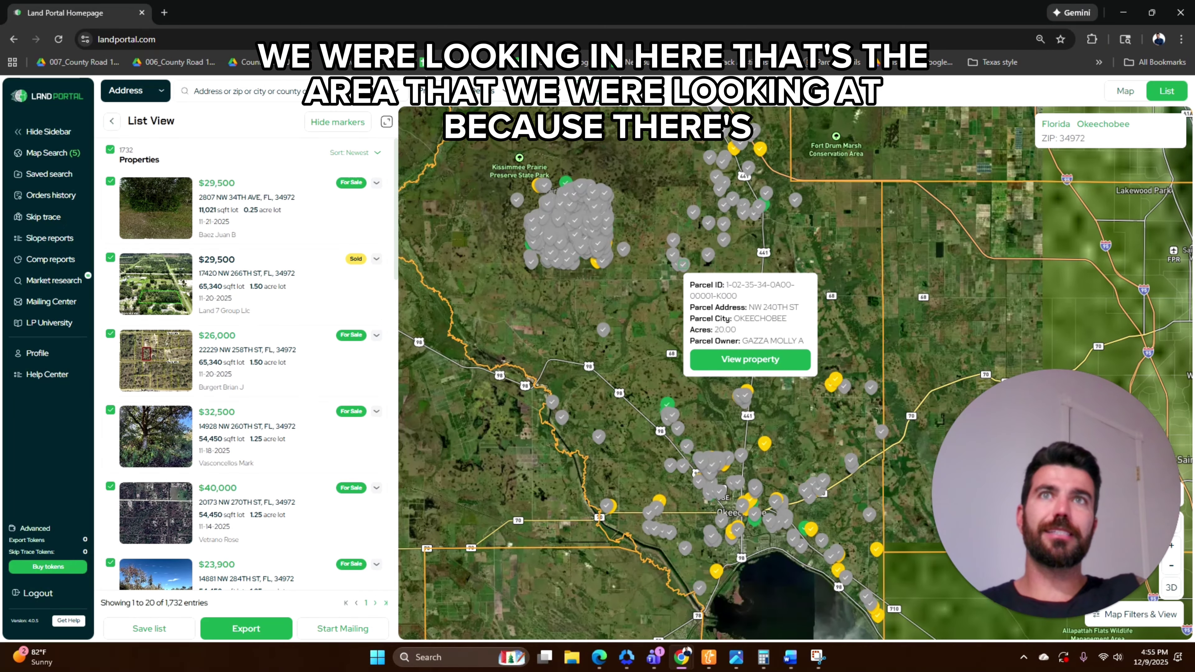
pyautogui.click(544, 225)
pyautogui.scroll(3, 541, 228)
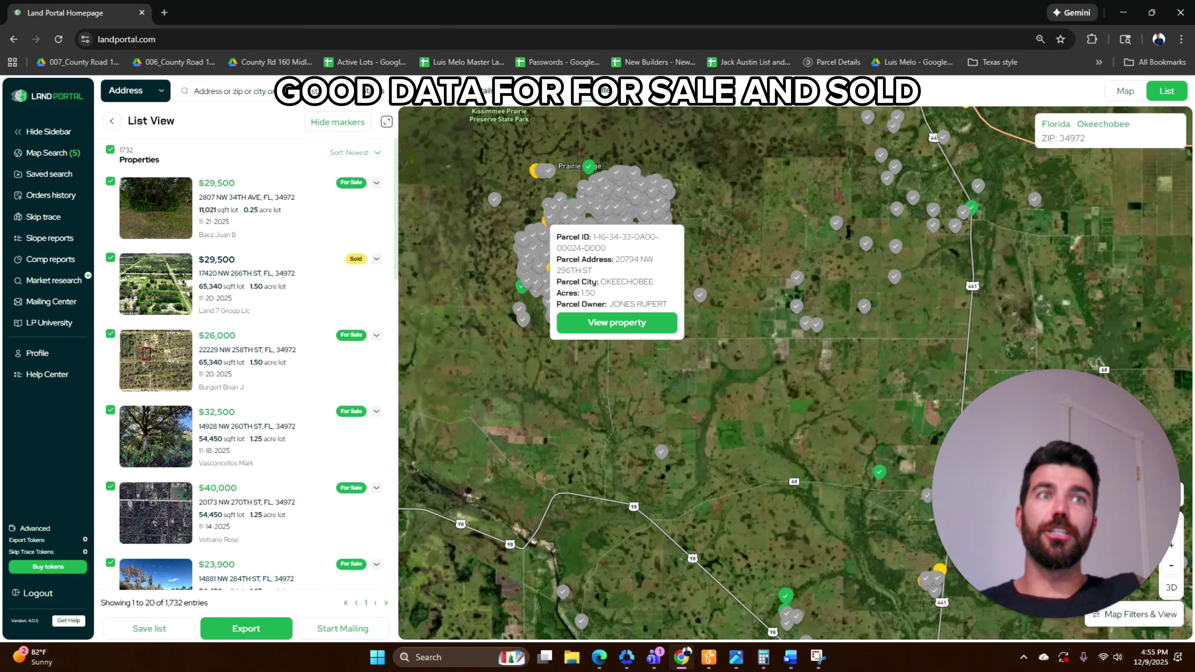
pyautogui.scroll(3, 532, 200)
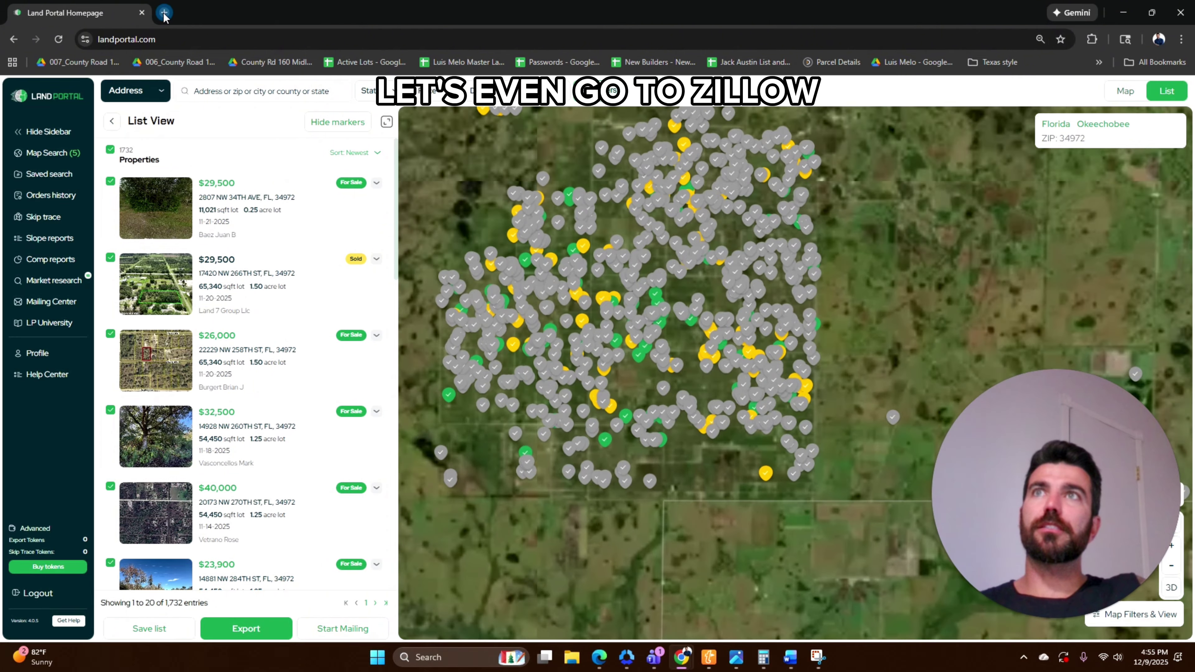
# Open zillow.com in a new browser tab.
pyautogui.click(165, 13)
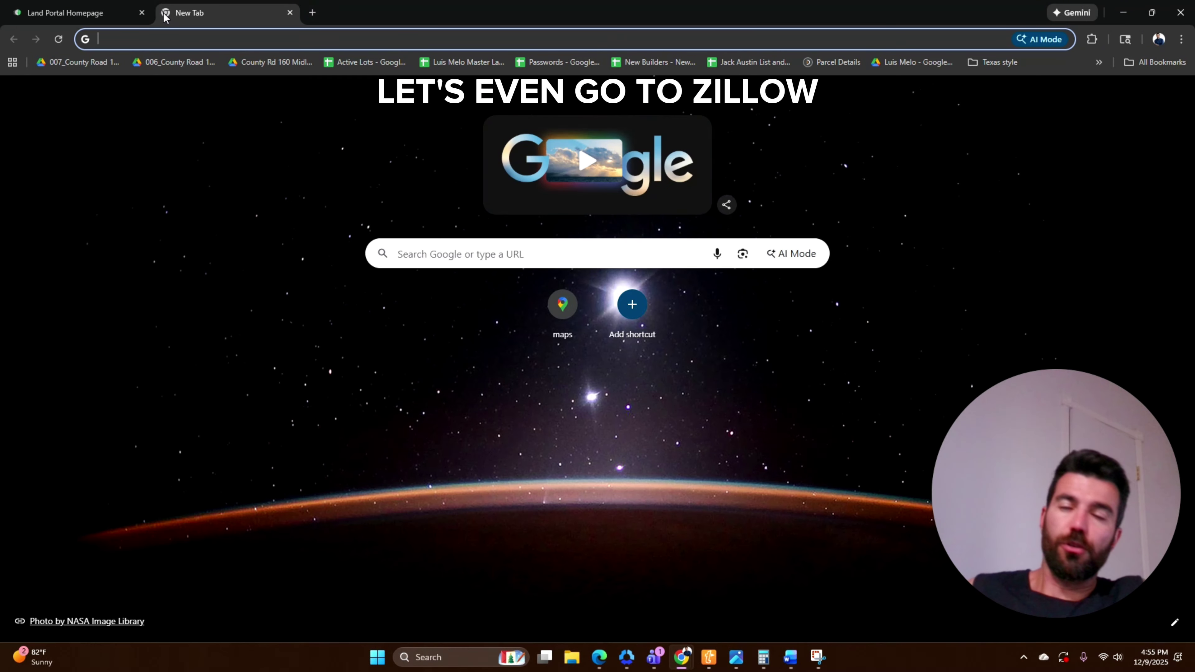
pyautogui.write('zillow.com')
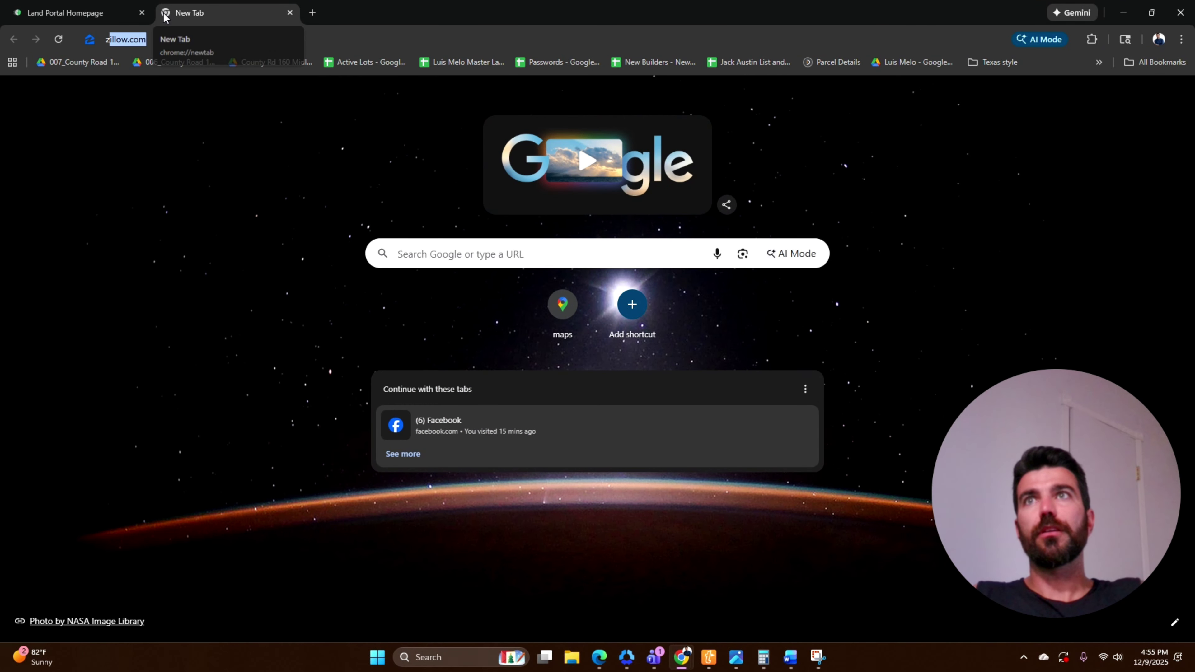
pyautogui.press('Return')
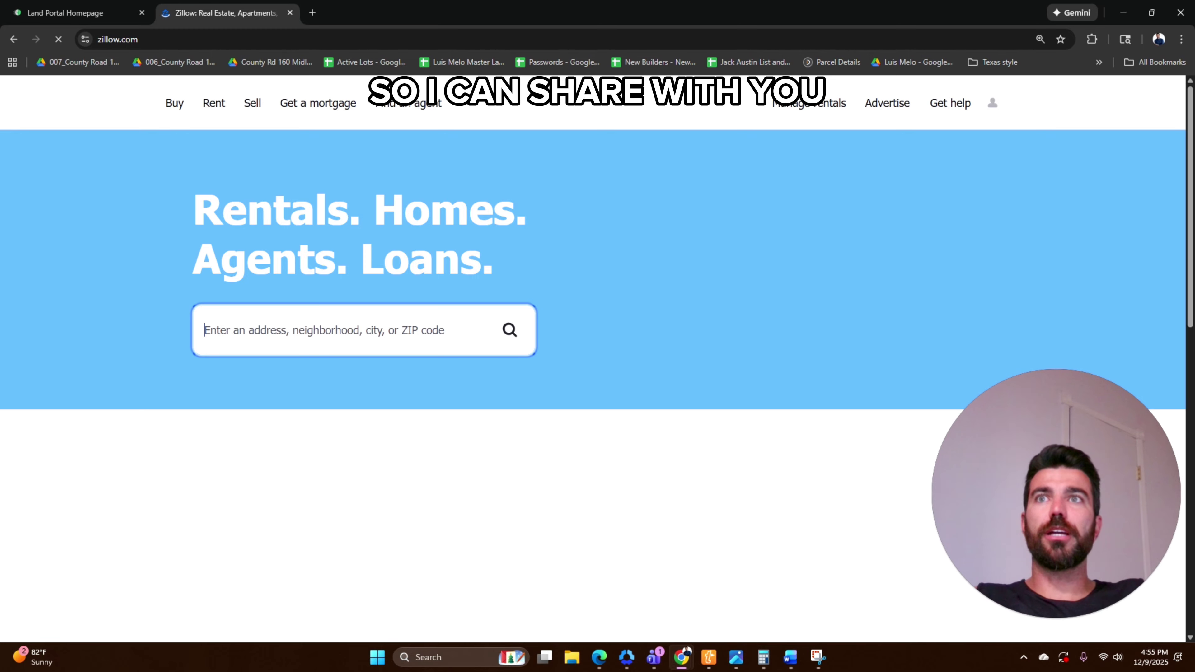
# Try to search Zillow for "okeechobee, fl", replacing the mistakenly pasted link in the search box.
pyautogui.hotkey('ctrl', 'v')
pyautogui.hotkey('ctrl', 'a')
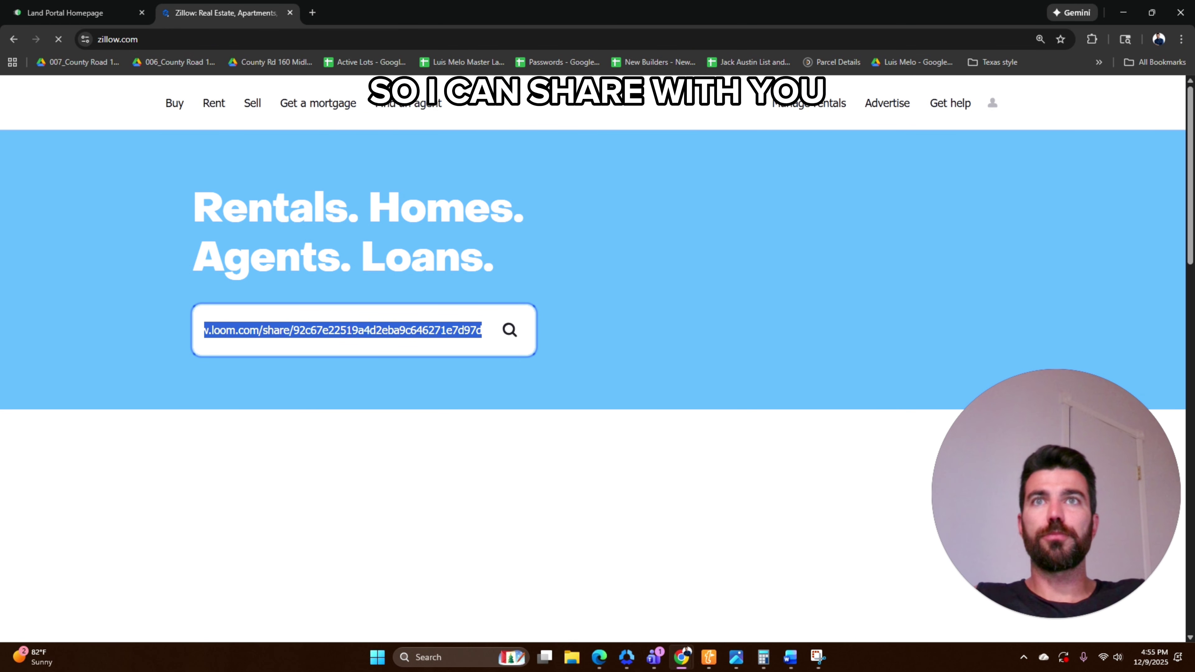
pyautogui.write('d')
pyautogui.write('keecho')
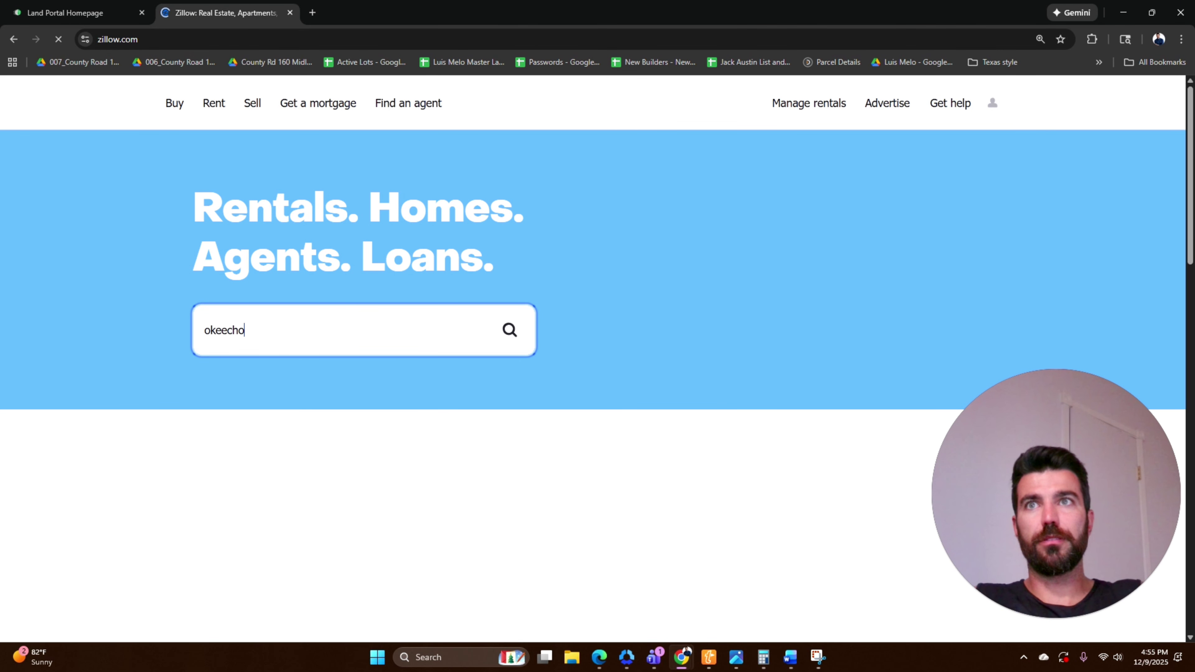
pyautogui.write('bee, fl')
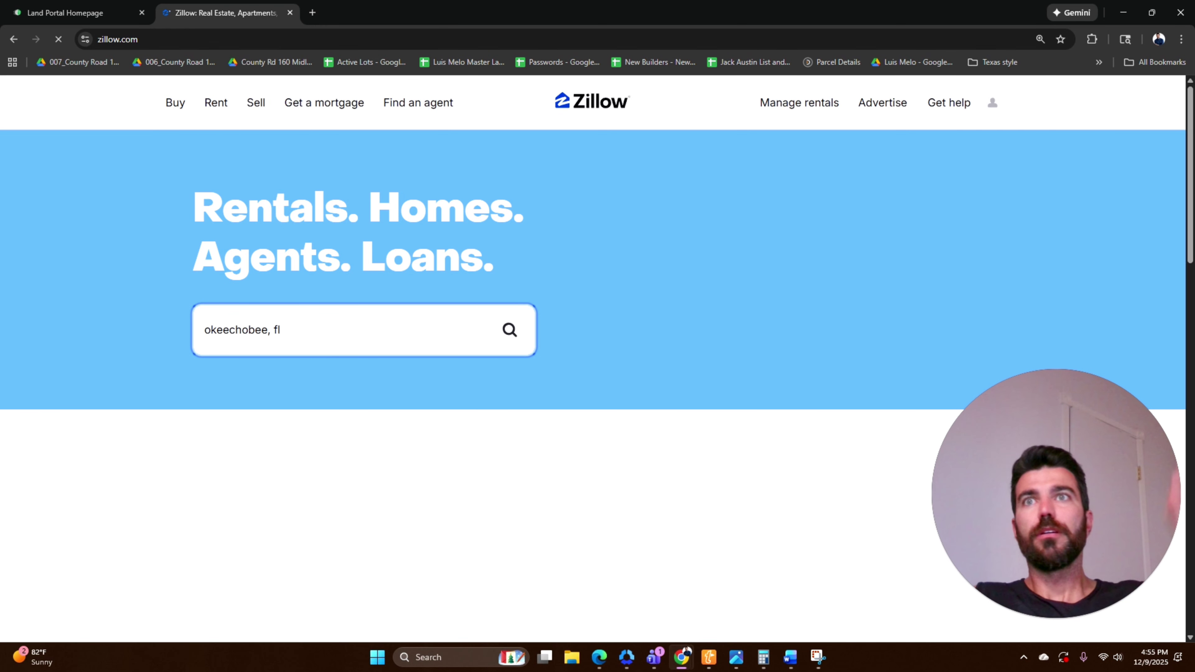
pyautogui.press('Return')
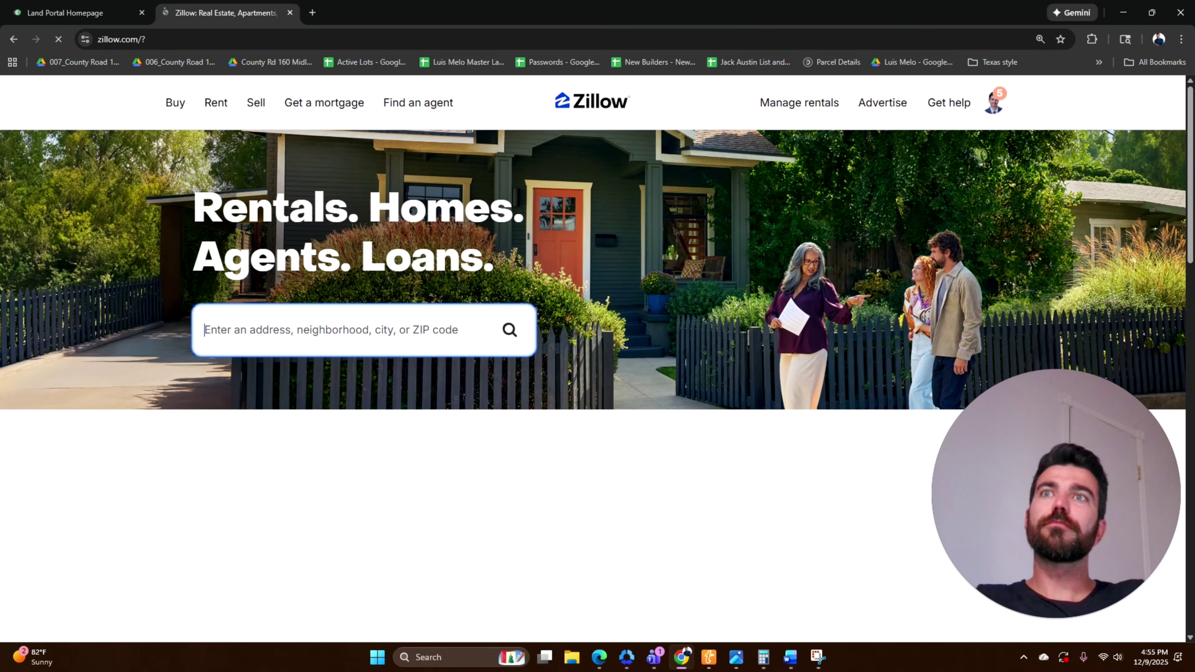
# Search Zillow for real estate in "okeechobee, fl".
pyautogui.click(329, 329)
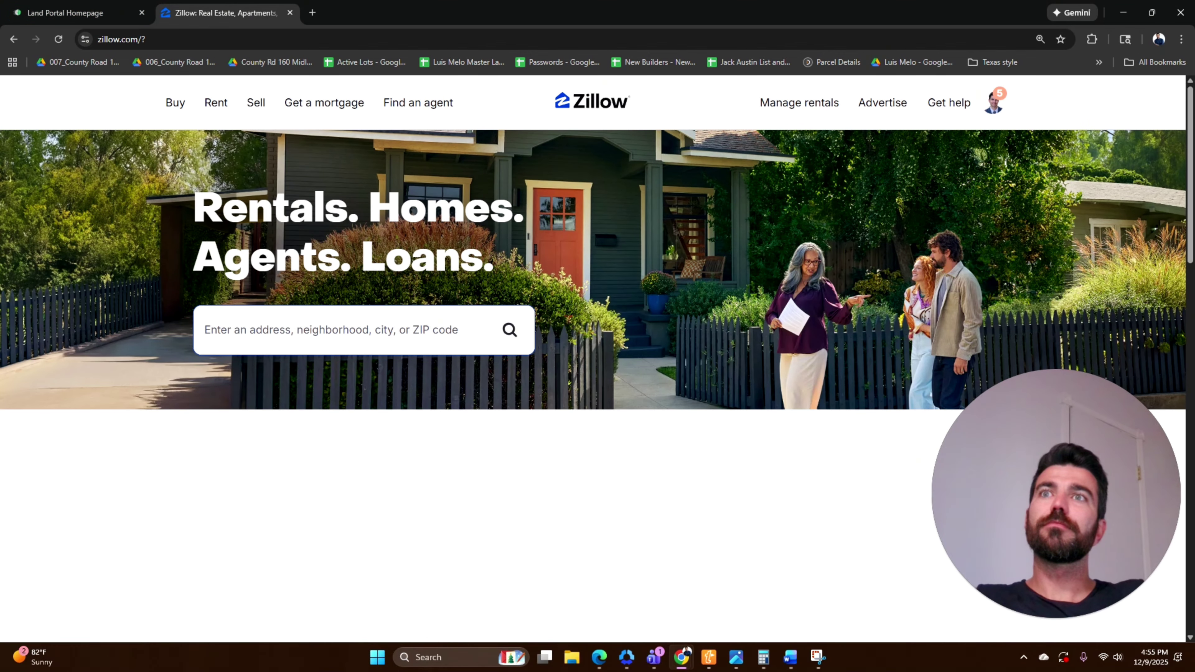
pyautogui.write('om')
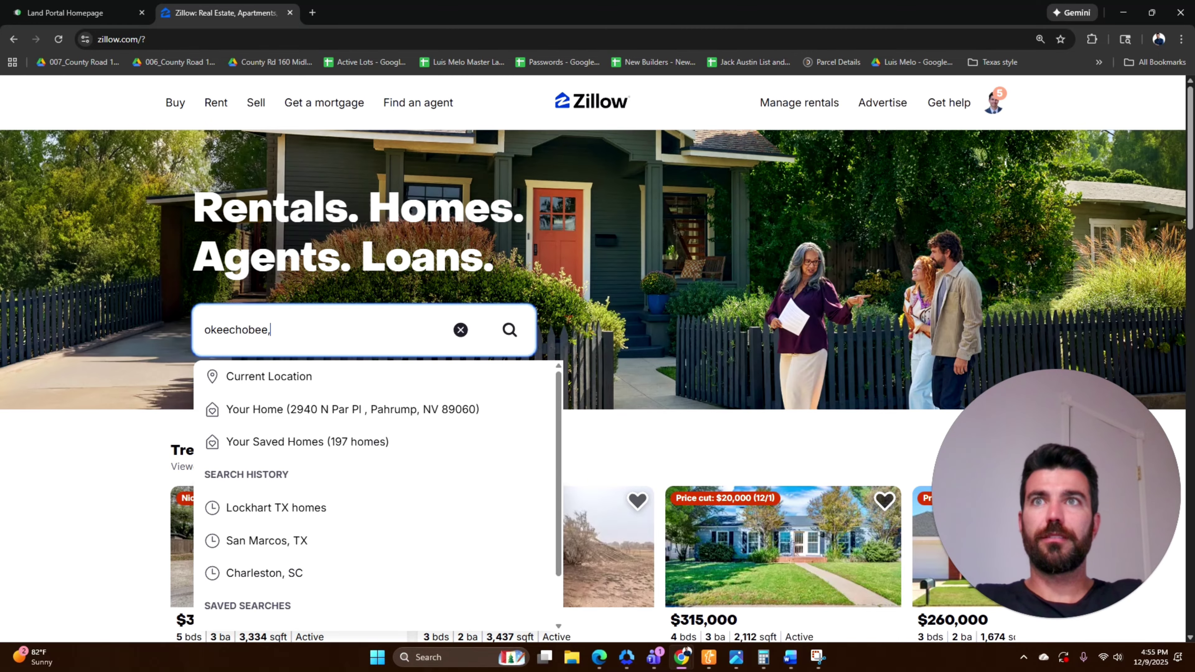
pyautogui.press('Return')
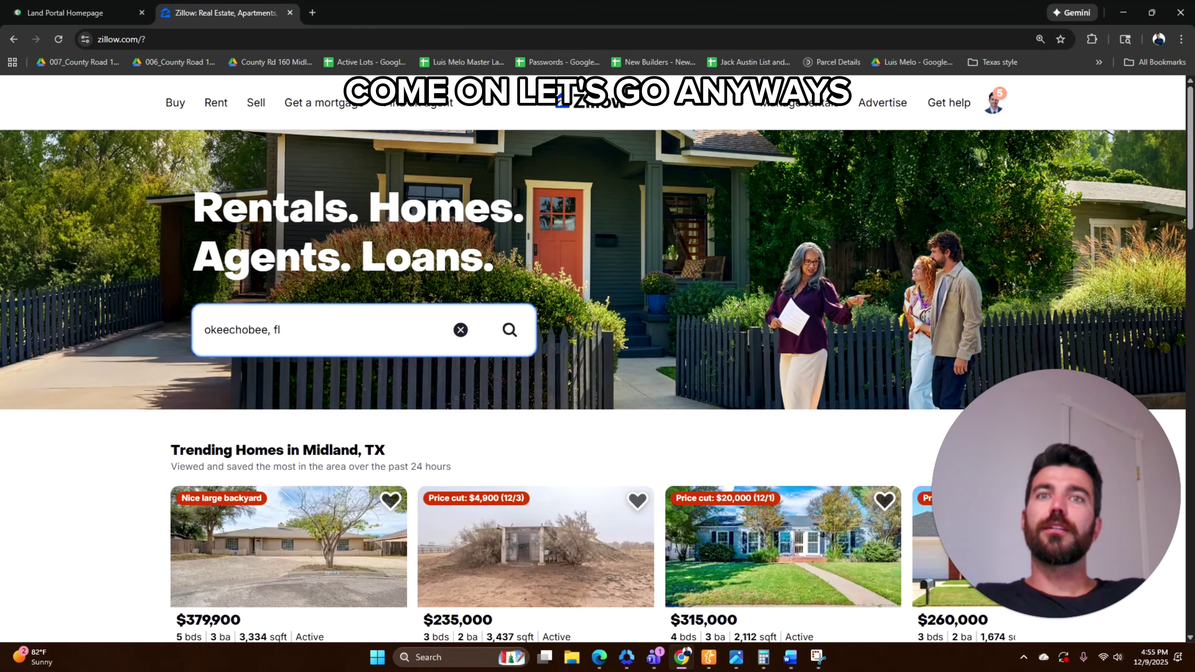
pyautogui.click(510, 331)
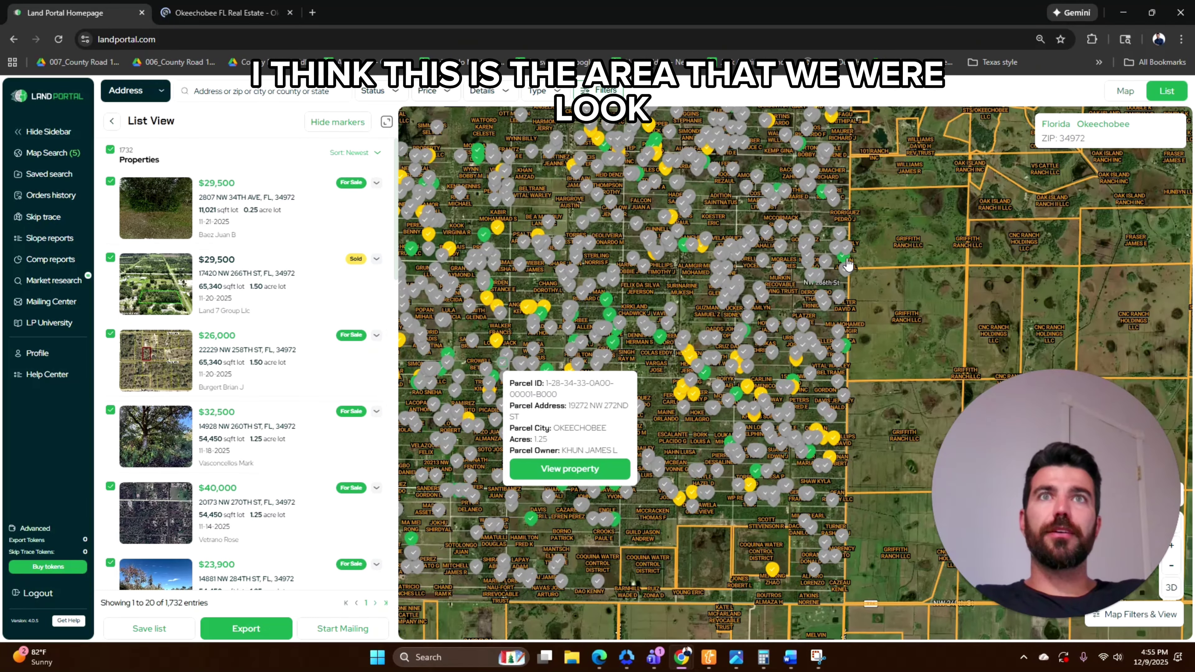
# Examine how the for-sale and sold markers are spread across the square parcel grid around NW 280th St.
pyautogui.moveTo(845, 257); pyautogui.dragTo(1093, 214)
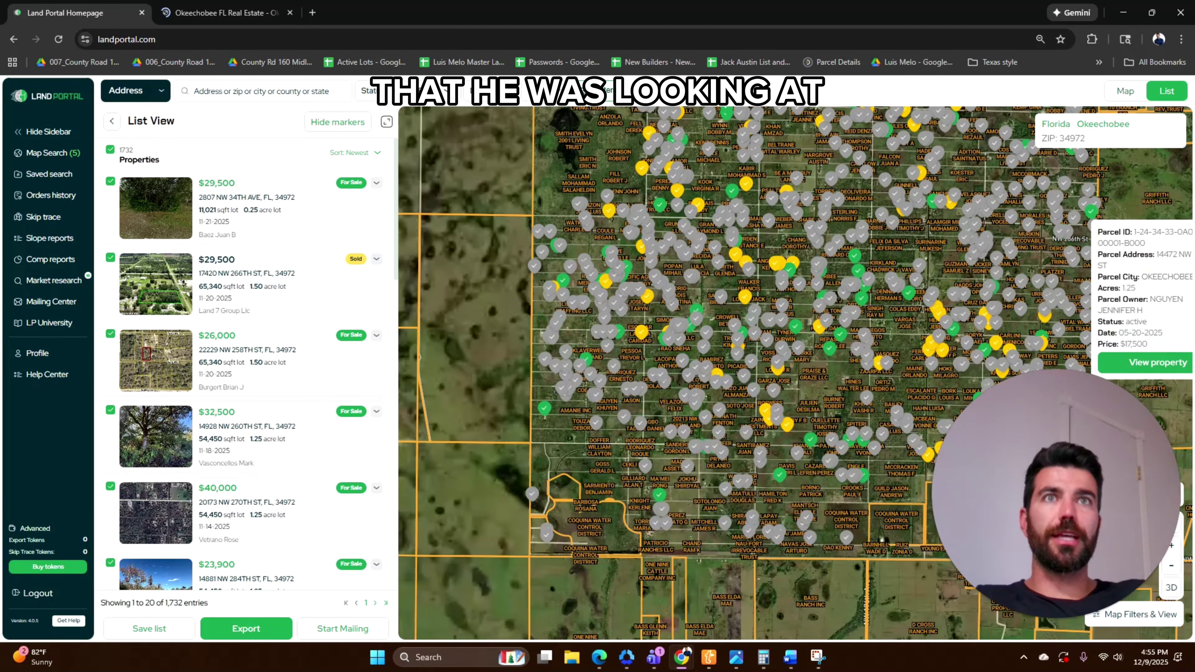
pyautogui.scroll(2, 741, 309)
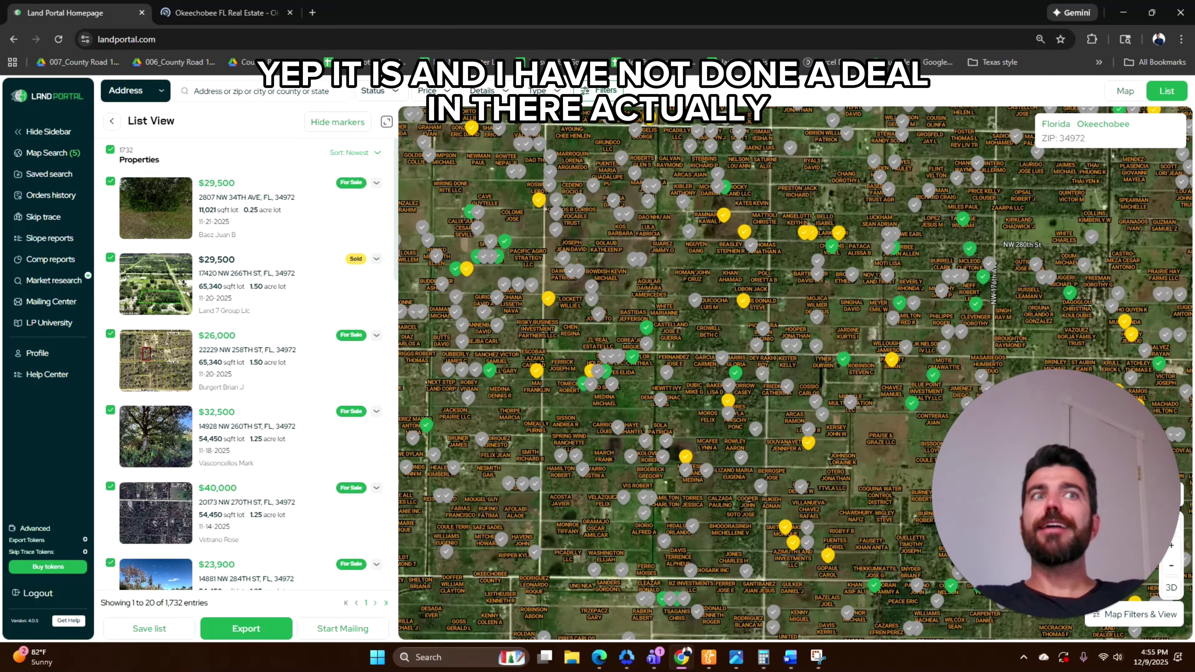
pyautogui.scroll(3, 741, 308)
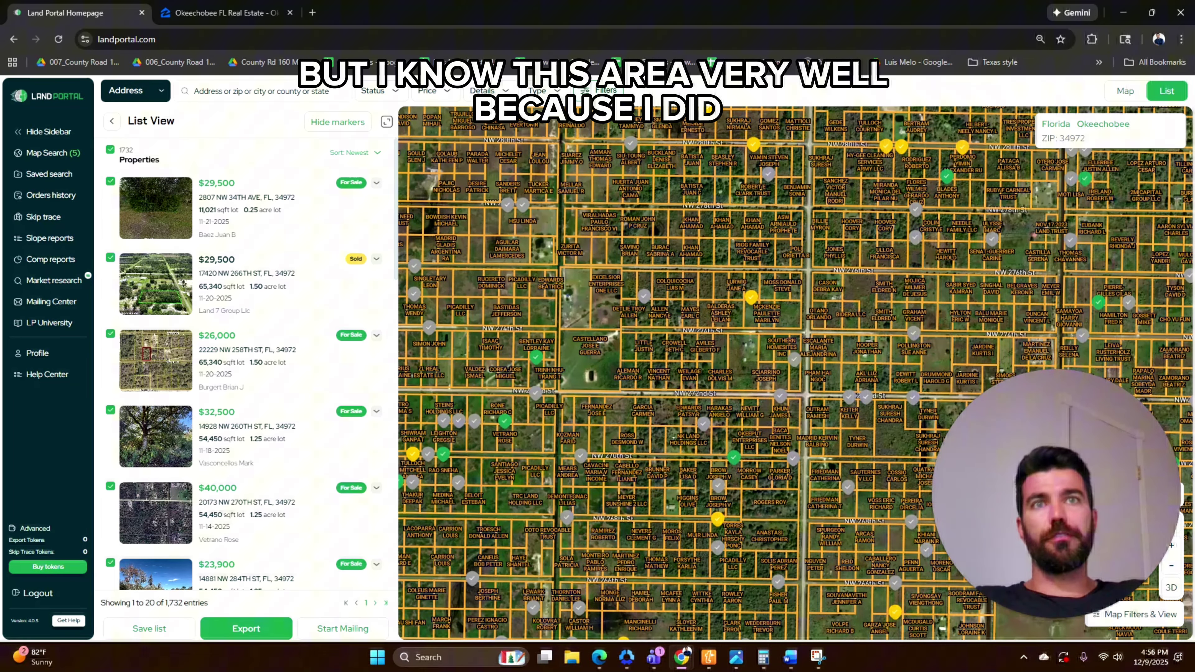
pyautogui.scroll(-1, 897, 350)
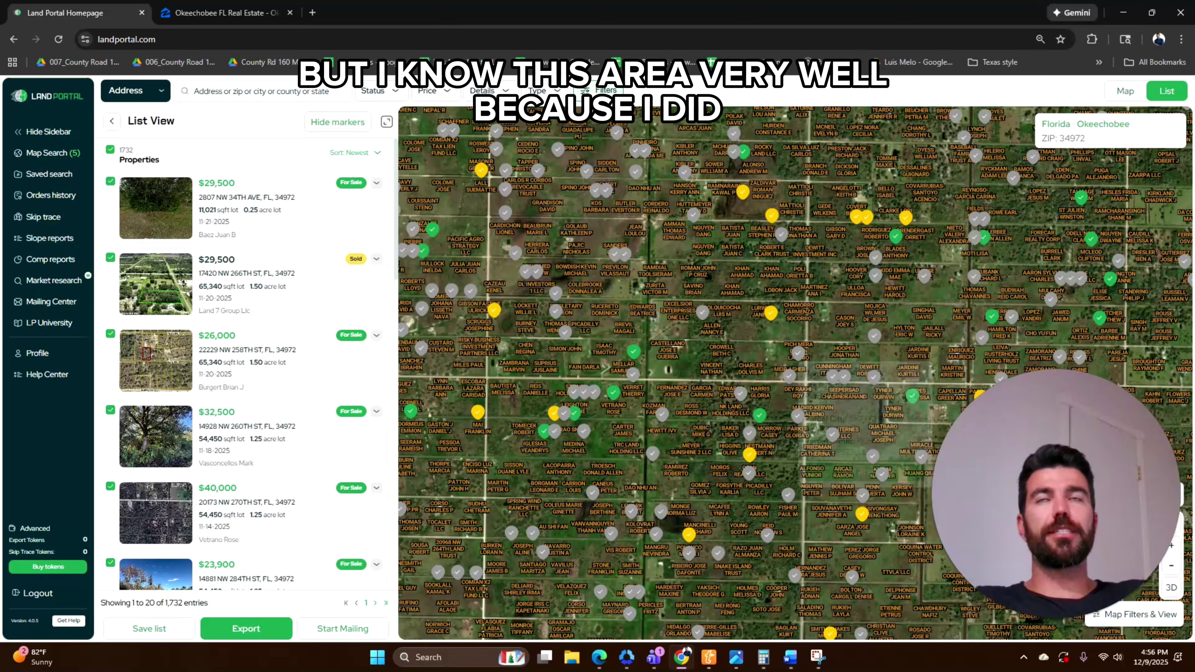
pyautogui.scroll(-1, 779, 400)
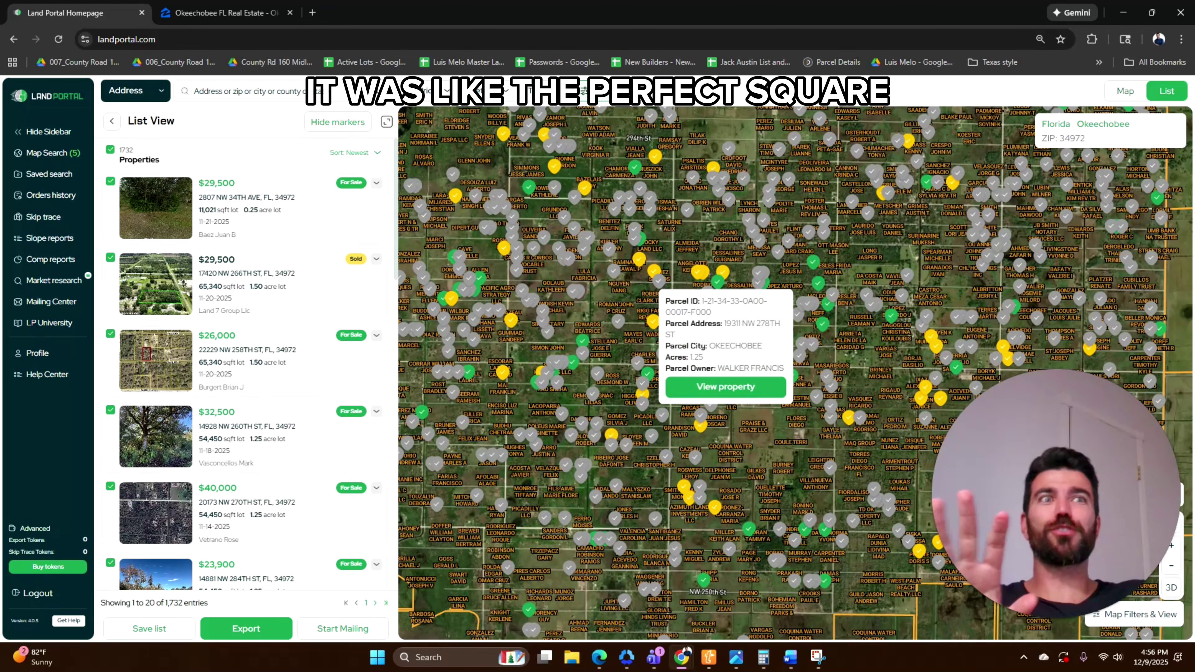
pyautogui.scroll(-1, 796, 372)
# Inspect the lots west of the NW 304th St road grid and open the property details of the 5-acre BE A MAN BUY LAND LLC parcel.
pyautogui.moveTo(709, 280)
pyautogui.scroll(10, 471, 137)
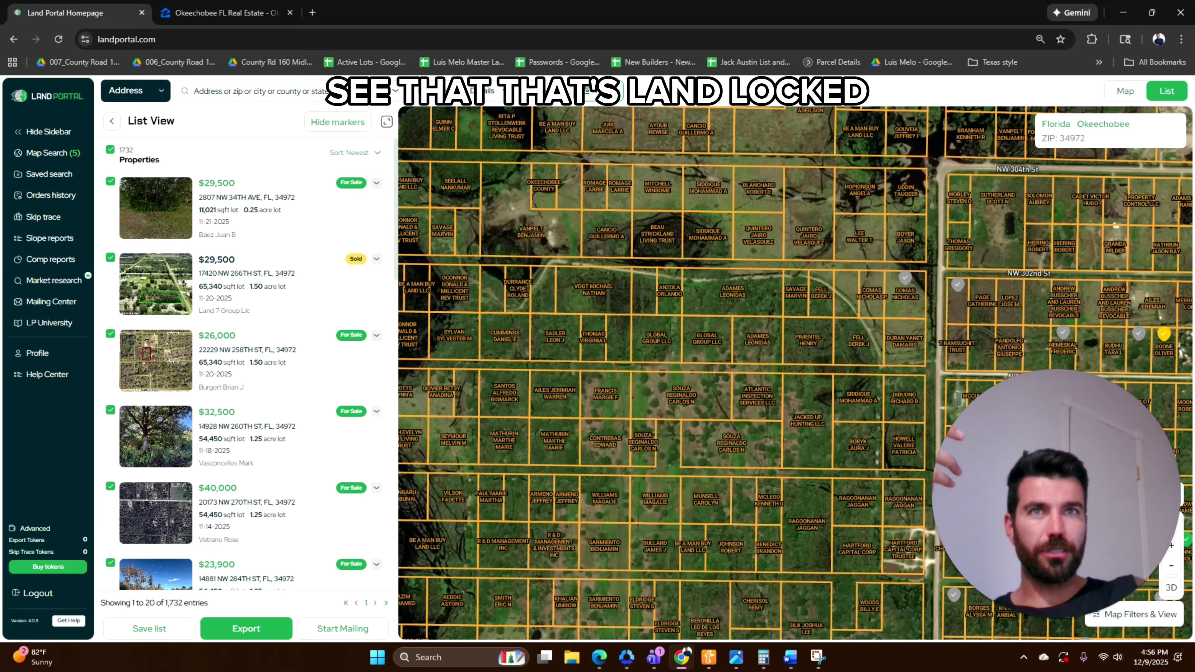
pyautogui.scroll(2, 610, 299)
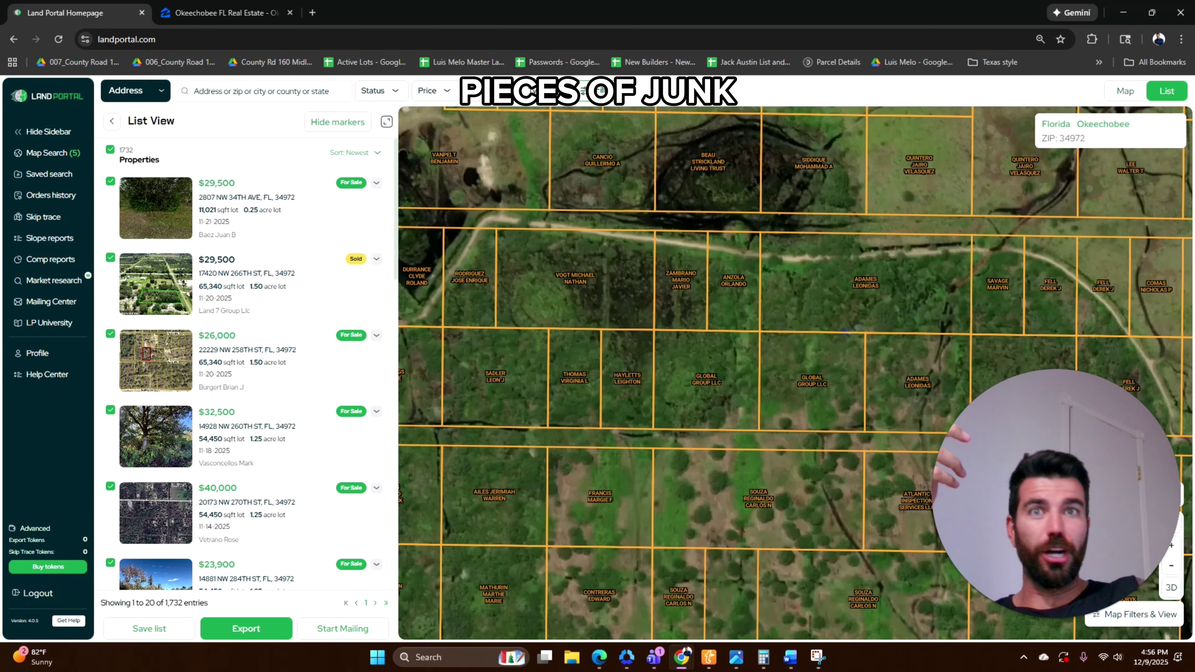
pyautogui.moveTo(659, 447); pyautogui.dragTo(714, 156)
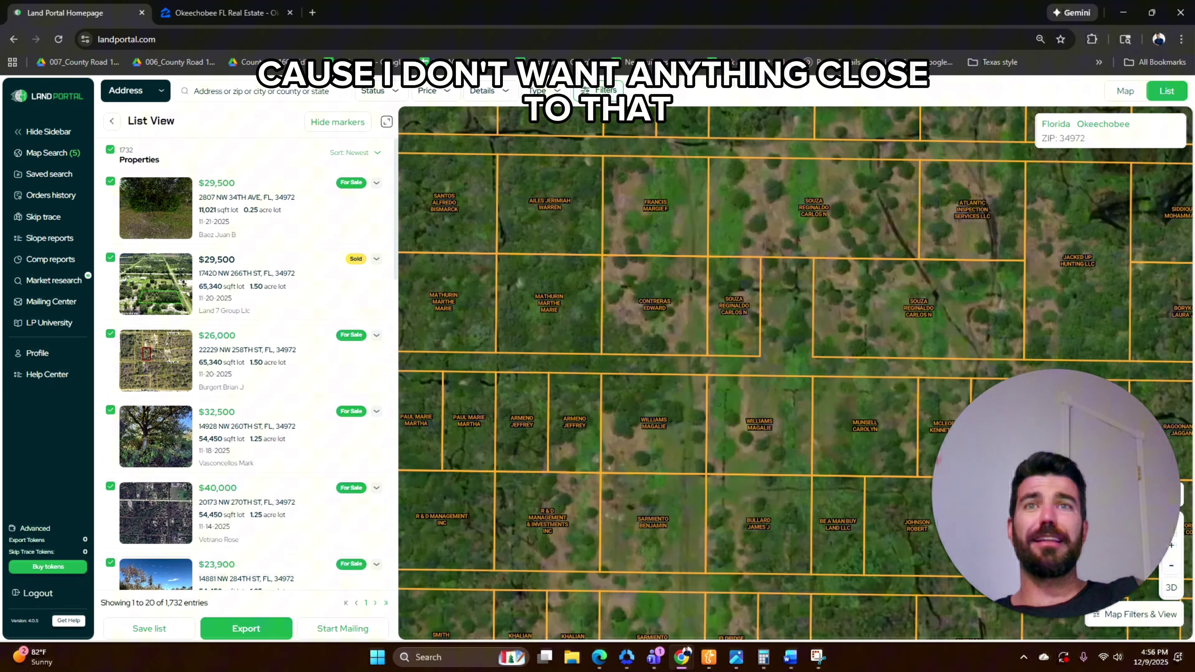
pyautogui.moveTo(682, 376); pyautogui.dragTo(730, 275)
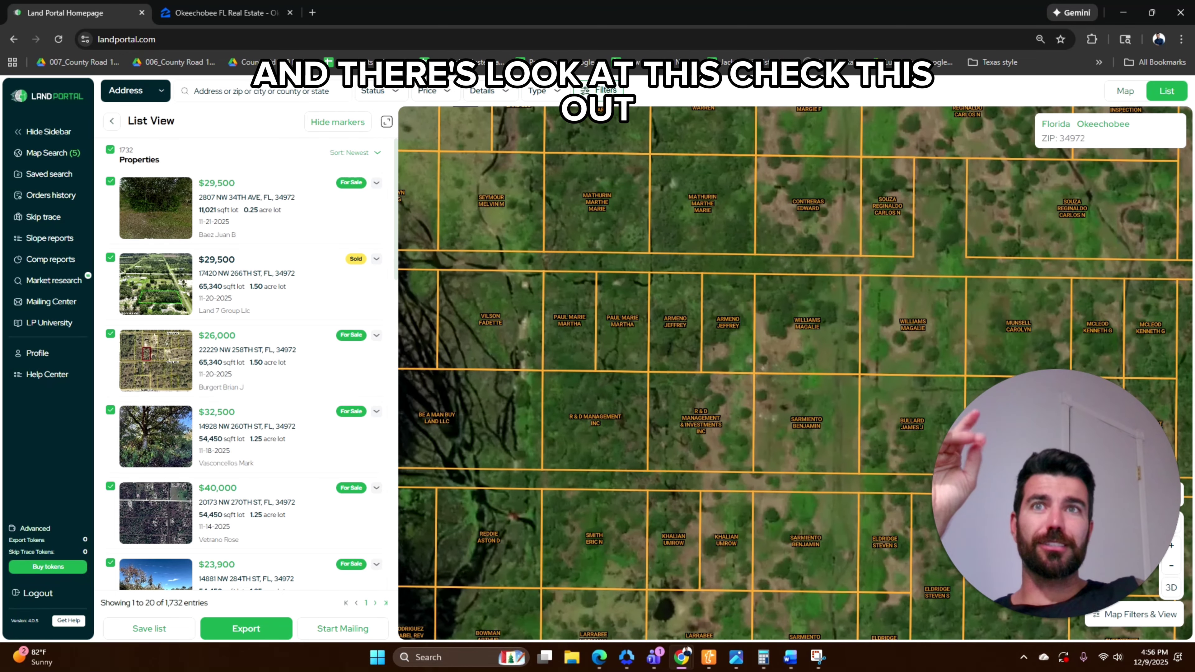
pyautogui.moveTo(603, 321); pyautogui.dragTo(964, 301)
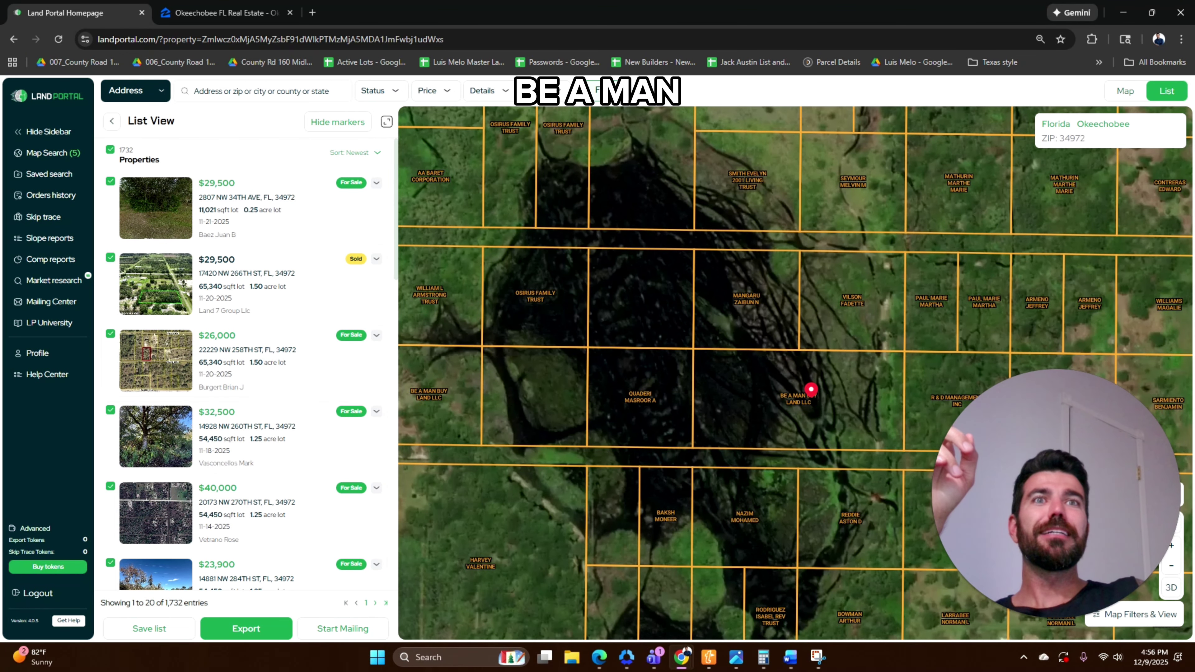
pyautogui.click(811, 389)
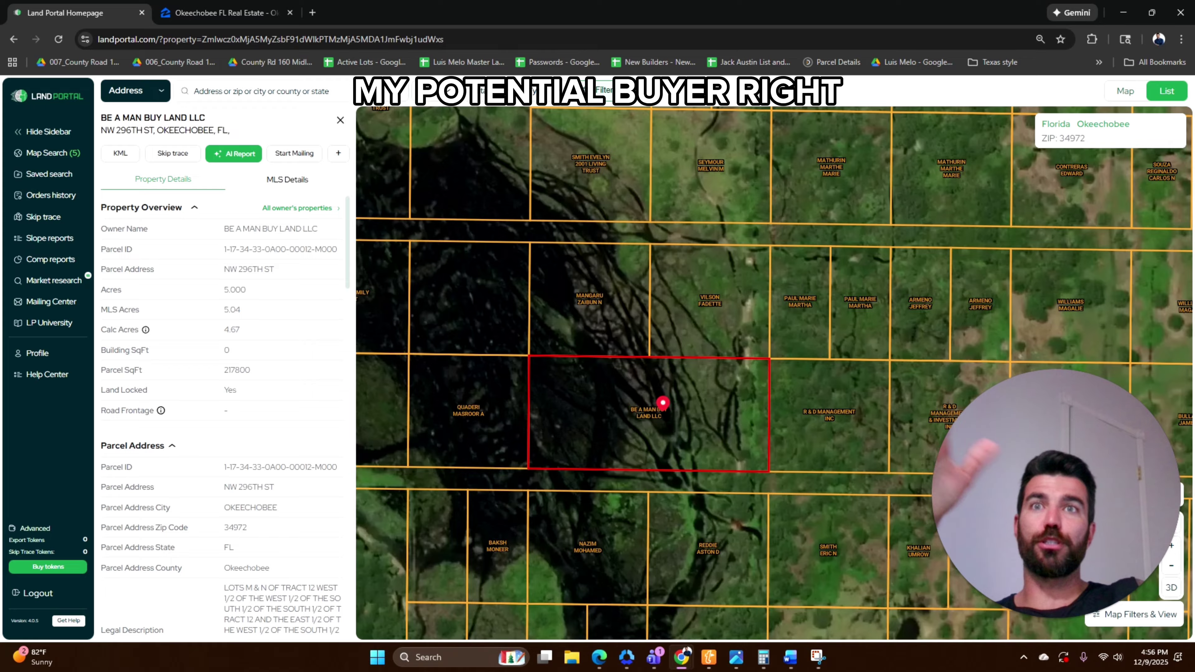
# Examine the parcels surrounding the selected BE A MAN BUY LAND LLC lot for road access and compare them with the neighbouring street grid.
pyautogui.scroll(-5, 641, 439)
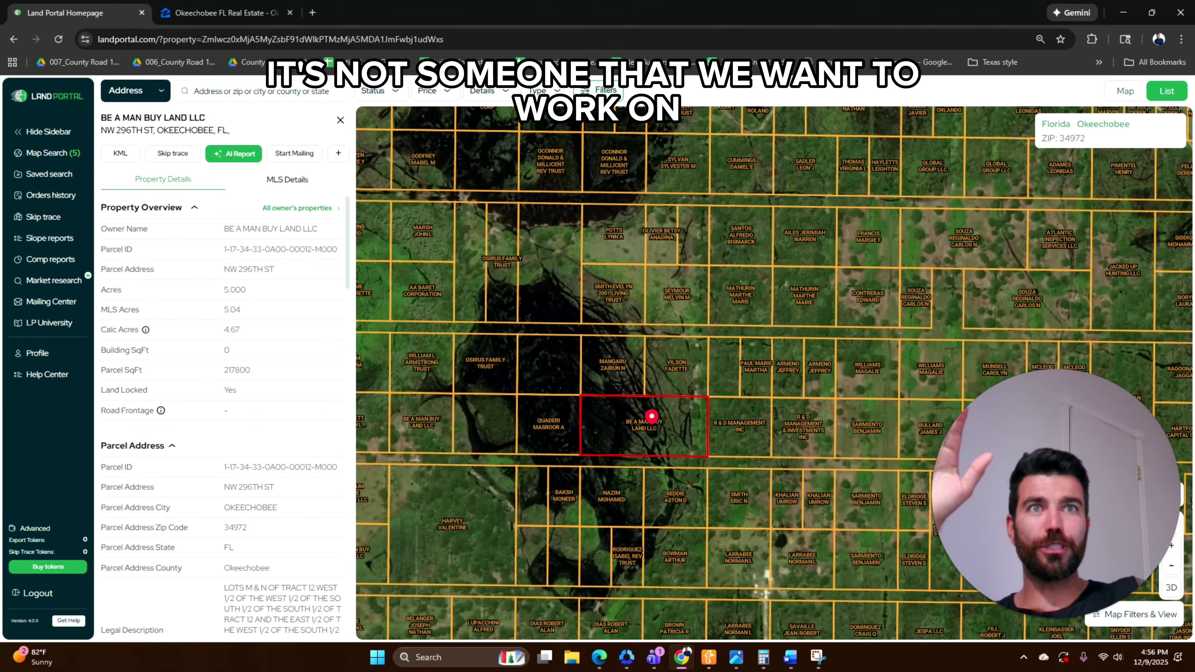
pyautogui.scroll(-3, 626, 358)
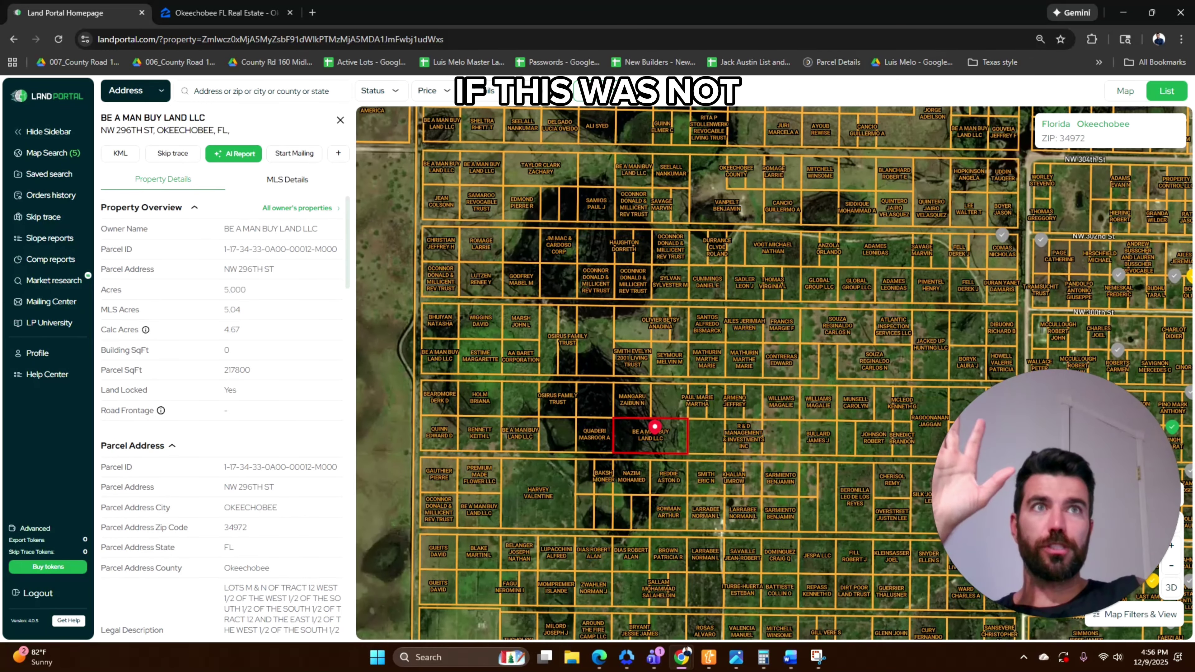
pyautogui.scroll(-3, 626, 358)
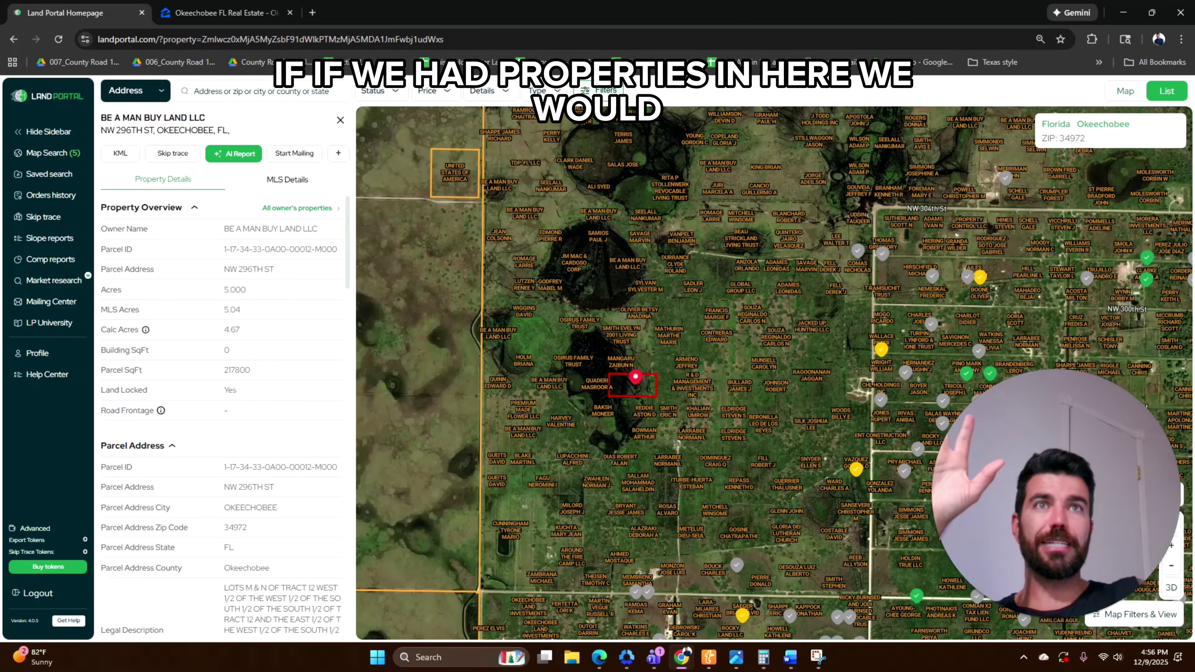
pyautogui.moveTo(633, 385); pyautogui.dragTo(524, 451)
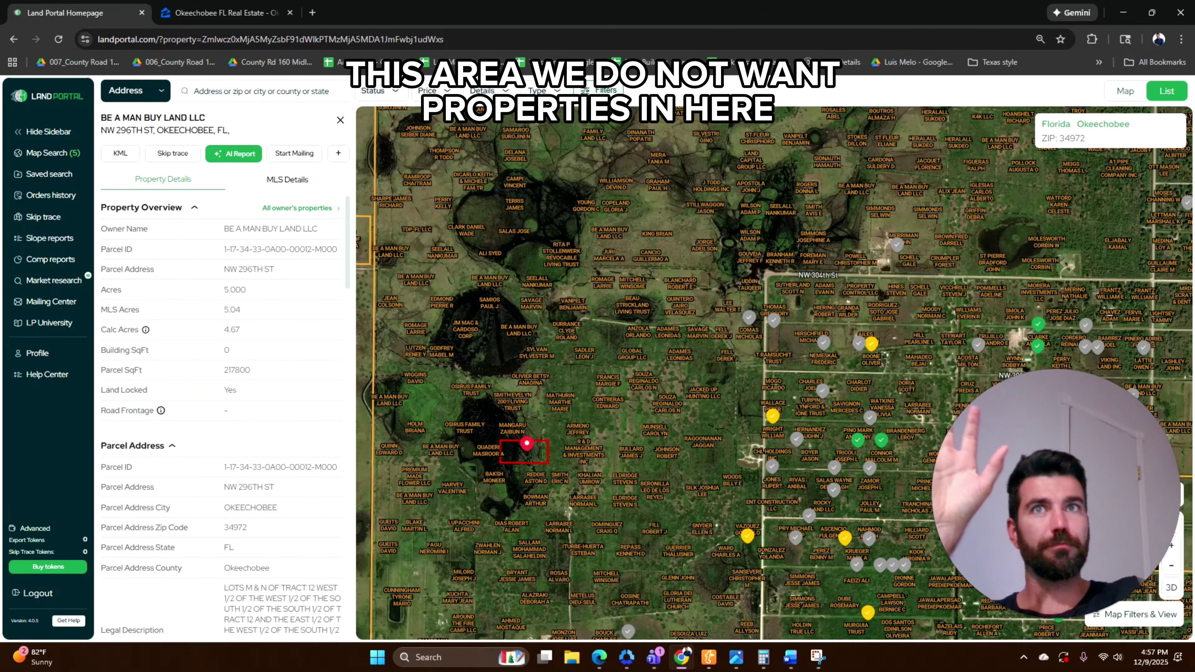
pyautogui.scroll(1, 634, 245)
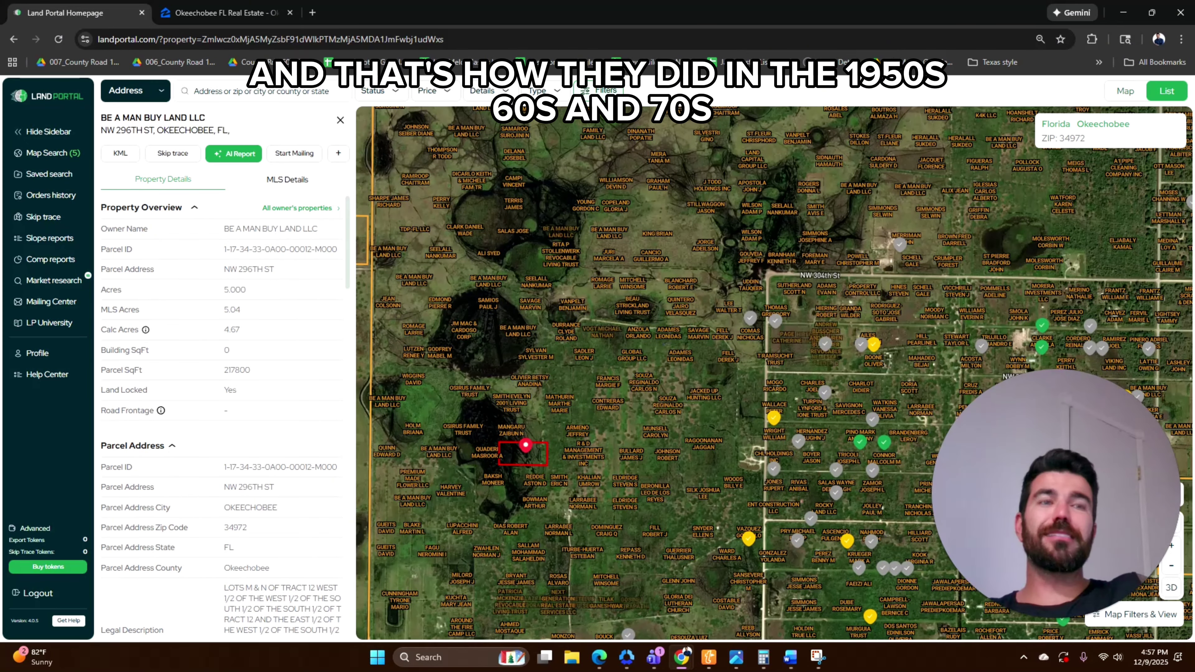
pyautogui.scroll(8, 519, 249)
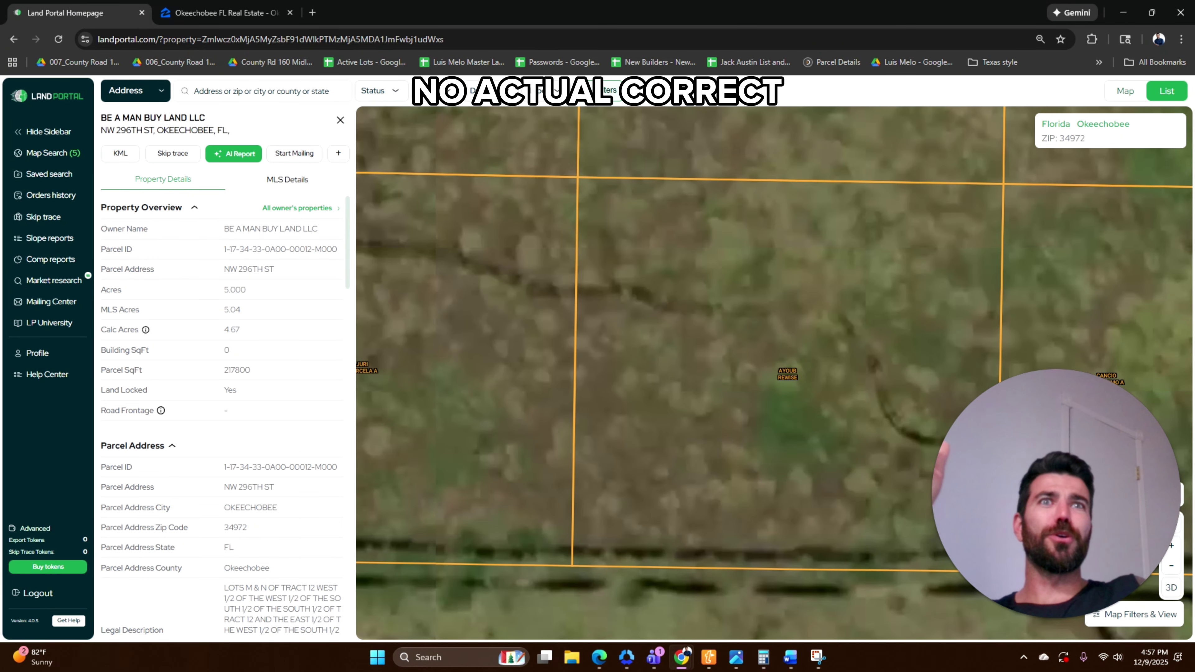
pyautogui.scroll(-3, 774, 373)
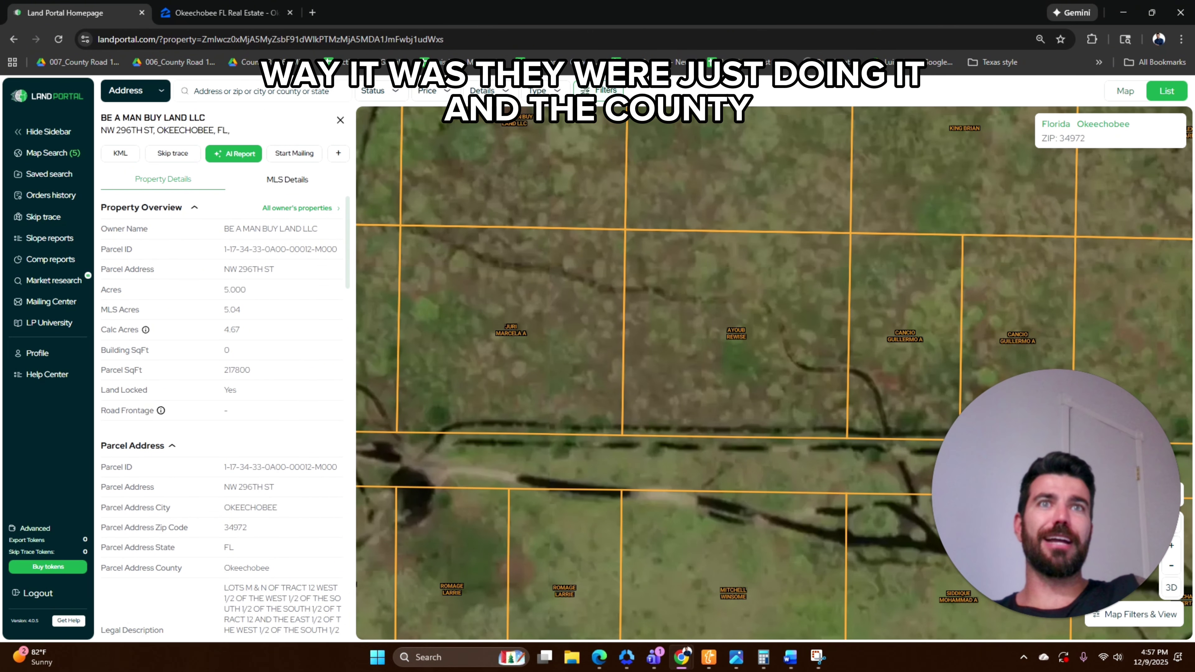
pyautogui.scroll(-3, 675, 290)
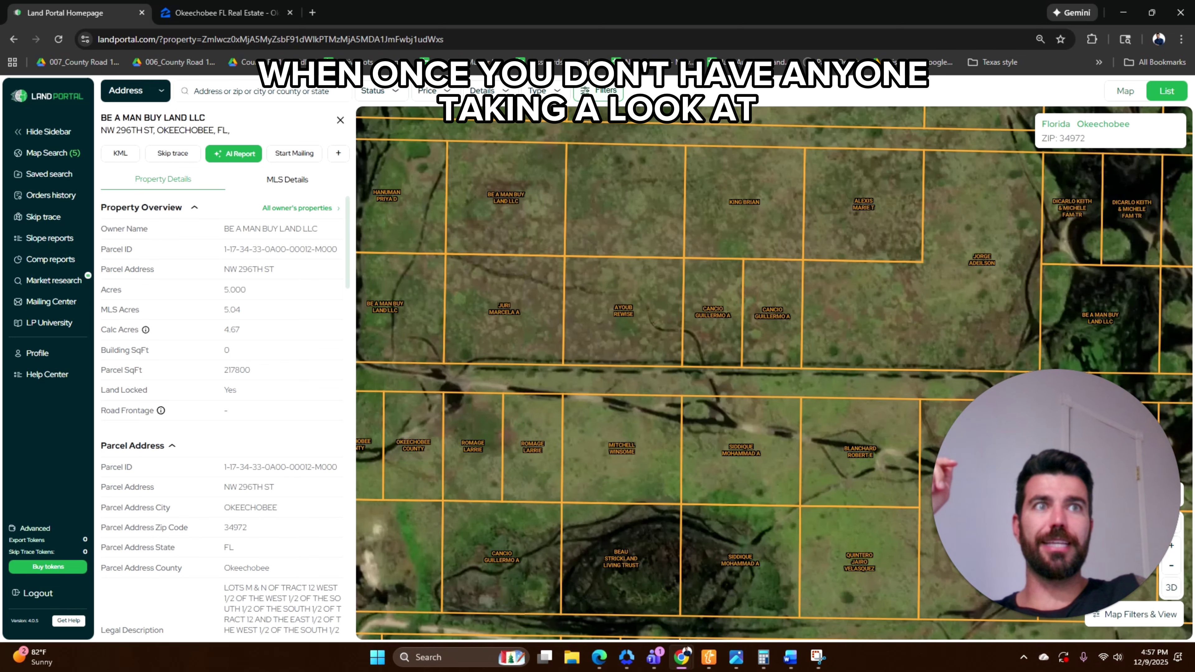
pyautogui.scroll(-5, 659, 367)
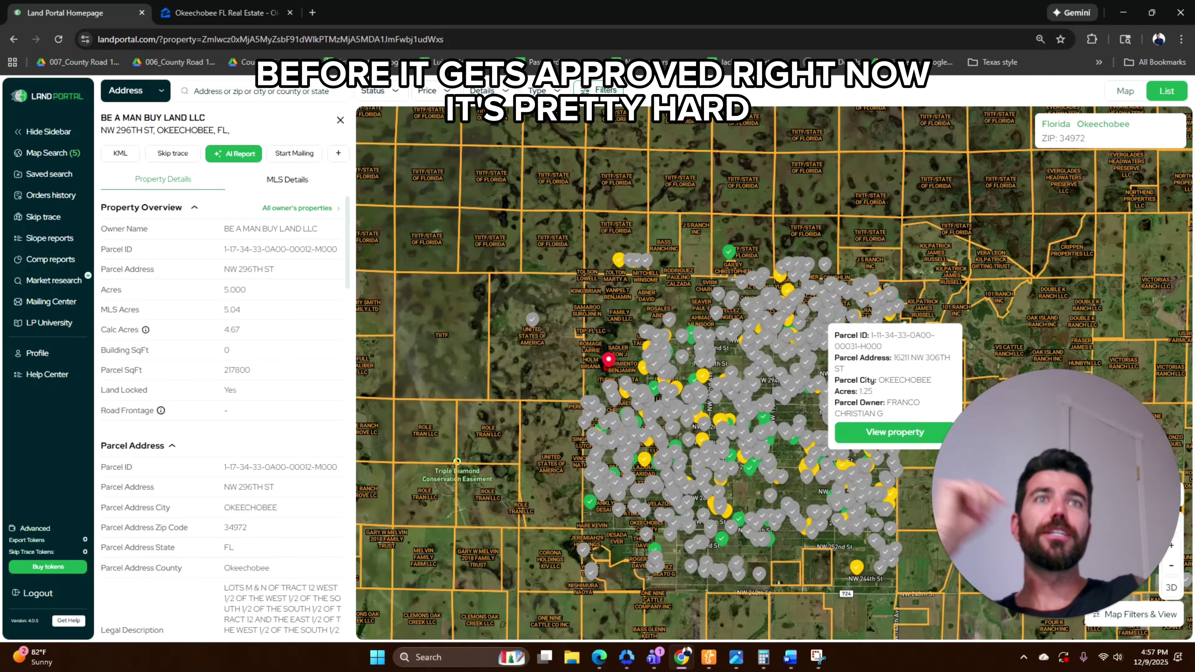
# Inspect the terrain and road access of the lots along NW 310th St and NW 312th St in the northern parcel grid.
pyautogui.scroll(2, 837, 348)
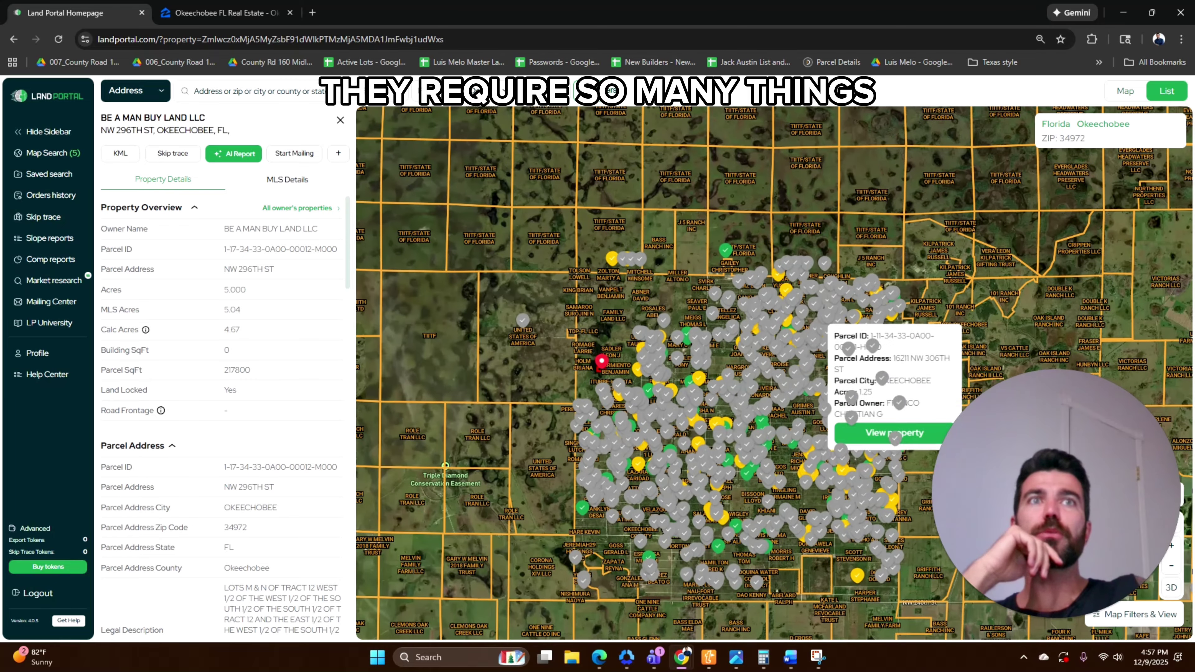
pyautogui.scroll(2, 821, 323)
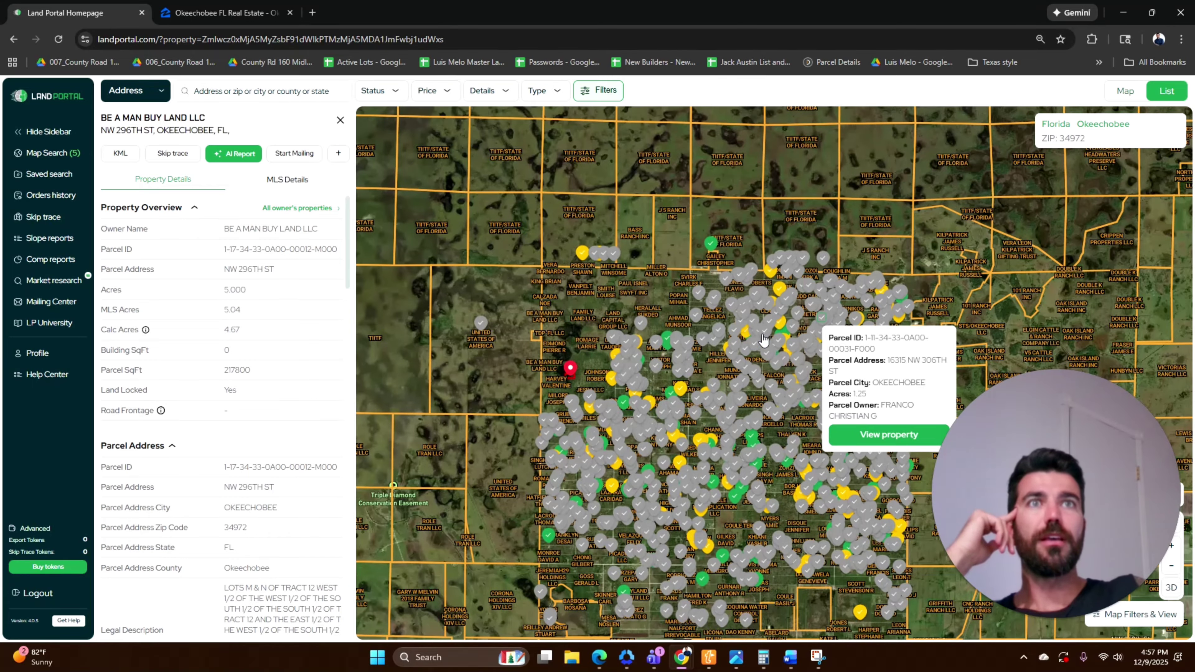
pyautogui.scroll(5, 821, 323)
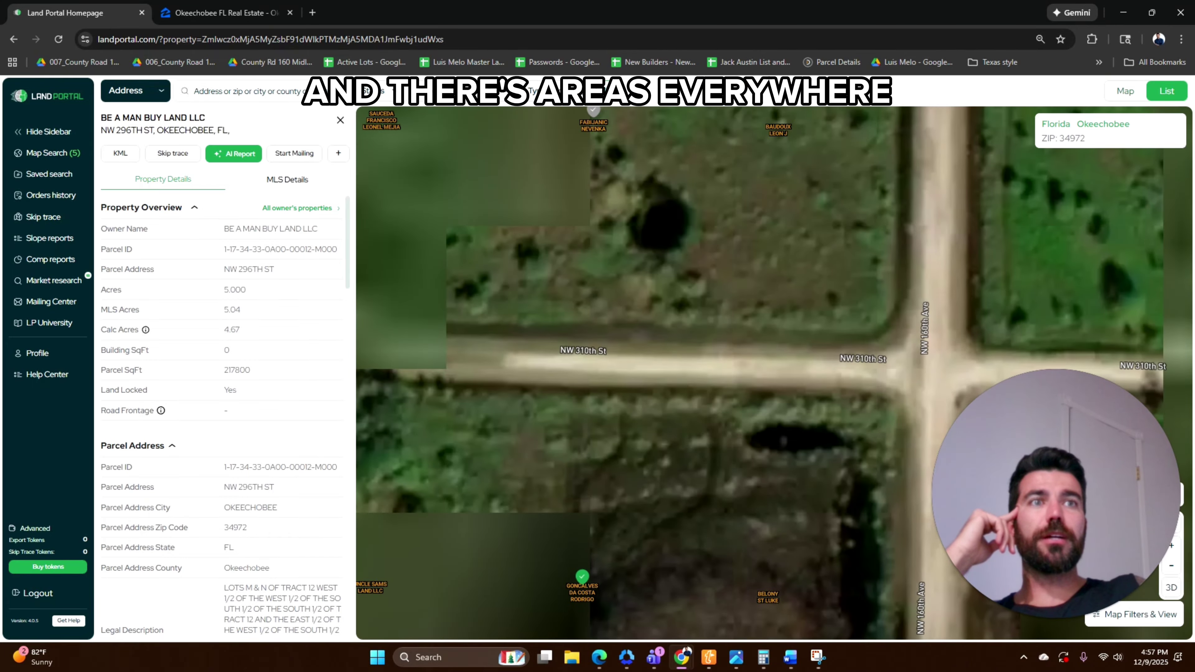
pyautogui.scroll(-7, 764, 339)
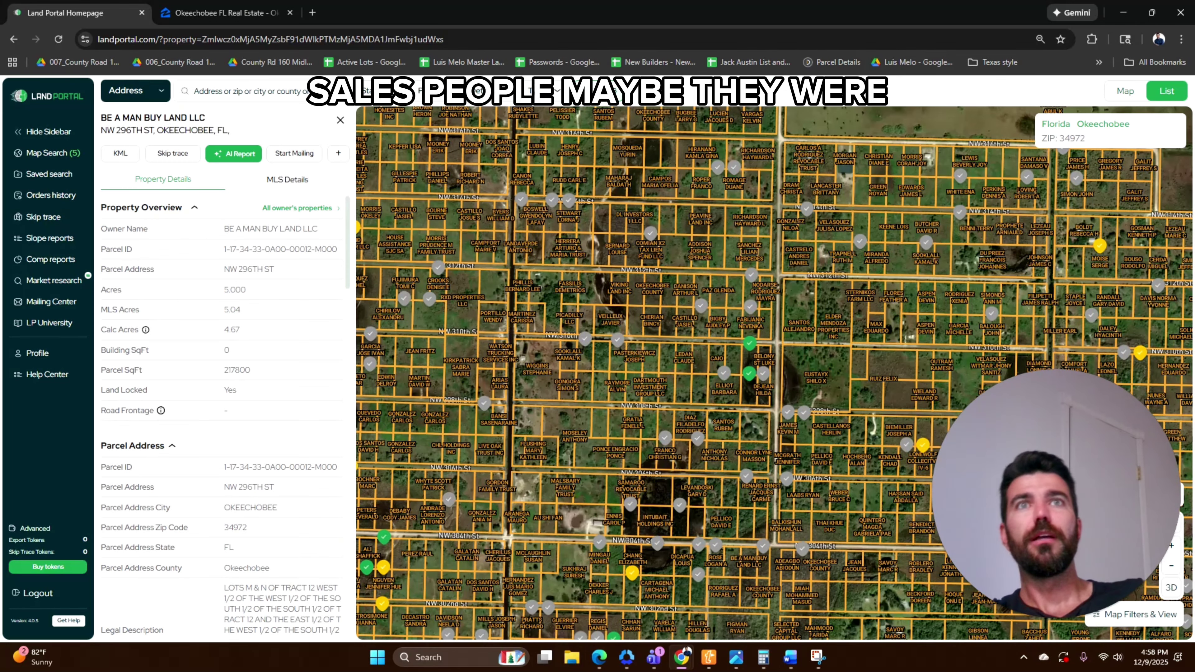
pyautogui.scroll(1, 624, 227)
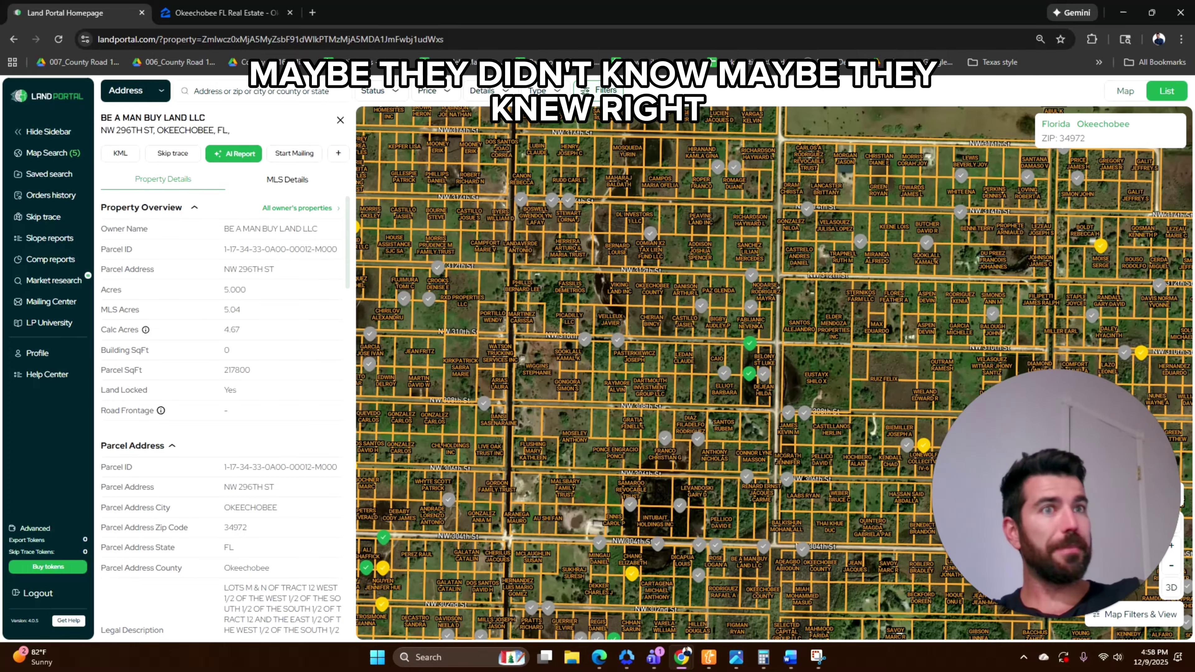
pyautogui.scroll(5, 634, 239)
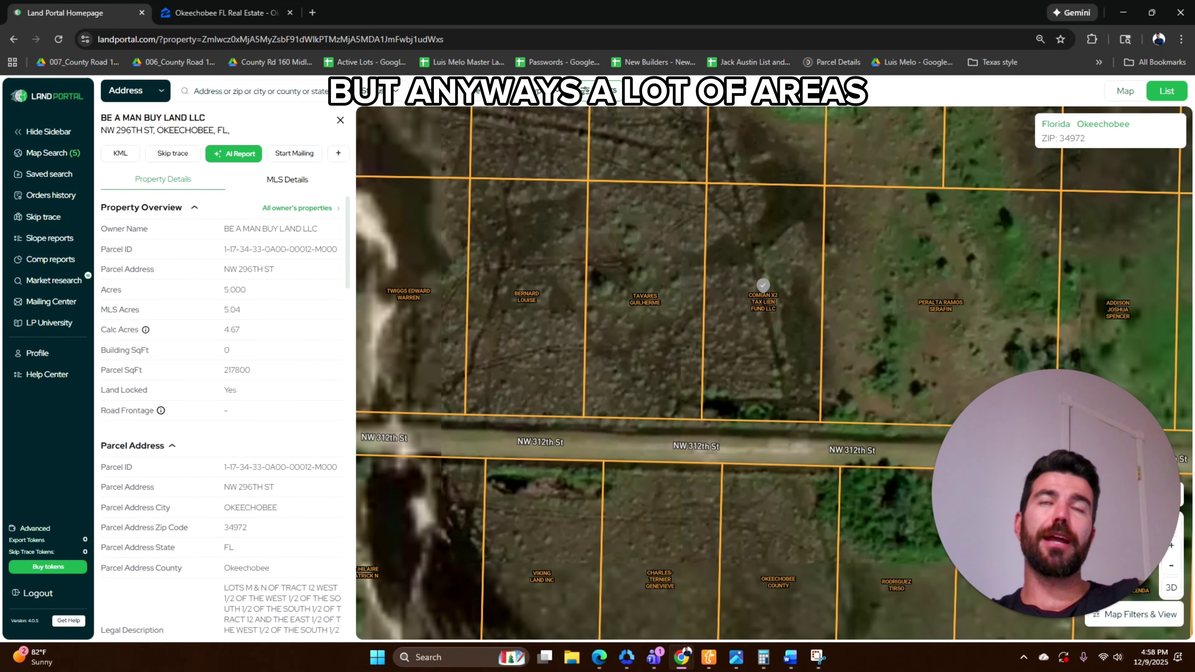
pyautogui.scroll(-2, 685, 301)
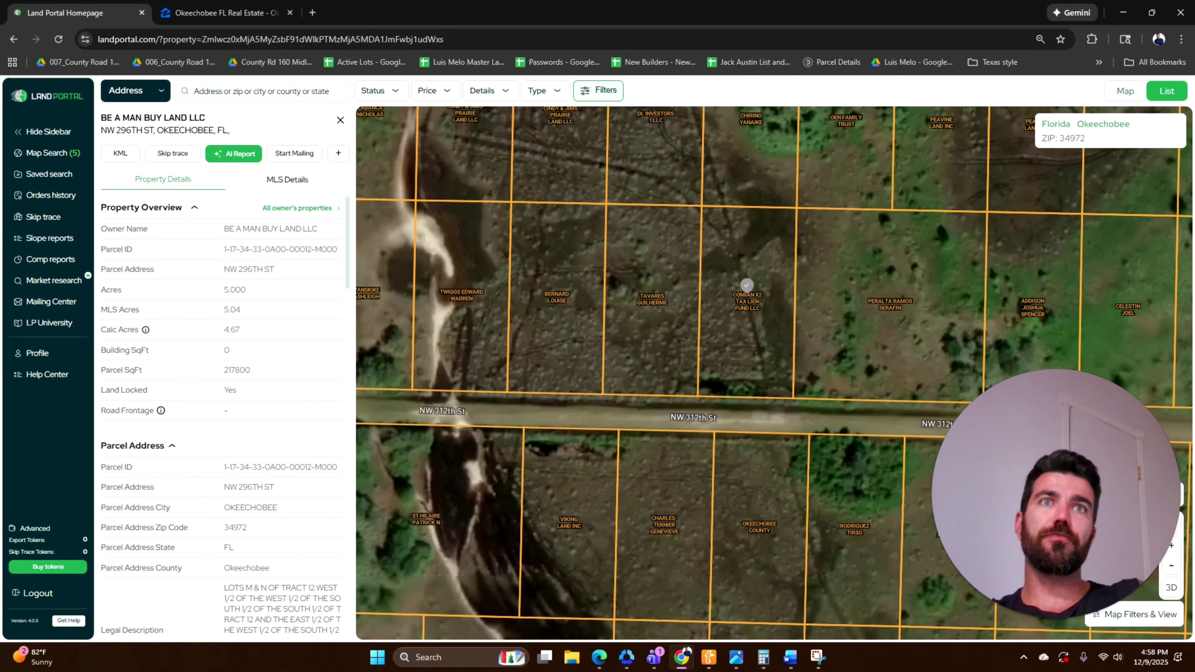